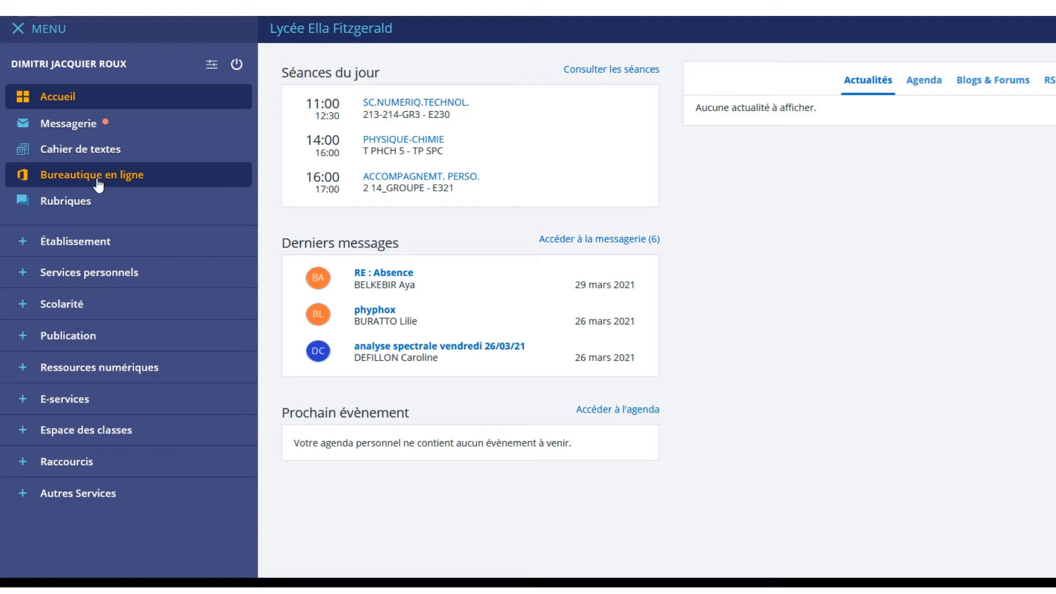
- Create an online Excel document named Nom-Prenom-Excel2 and open it in Microsoft Office Online
click(92, 182)
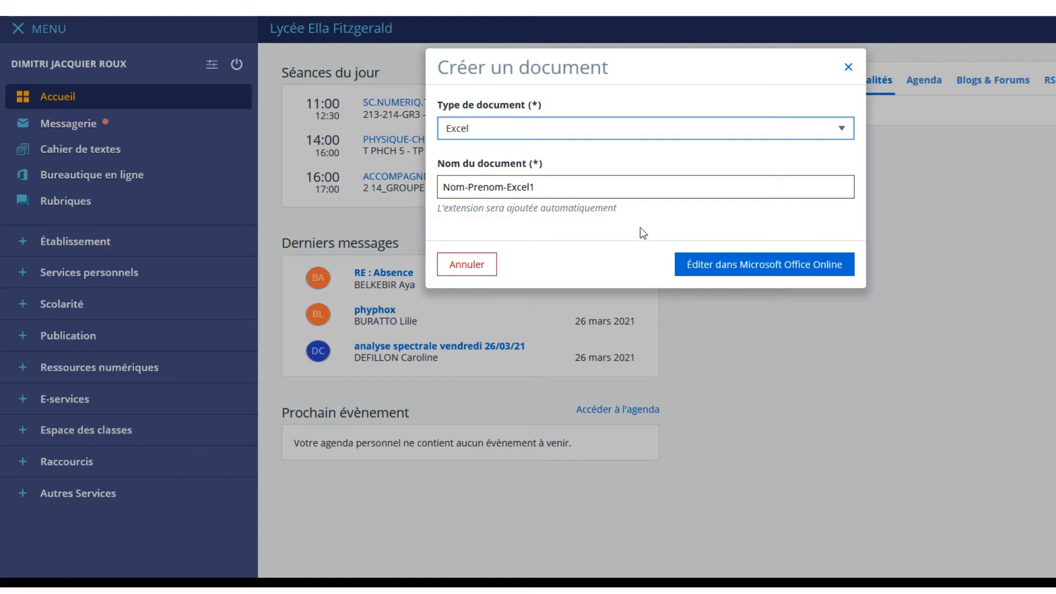
click(745, 273)
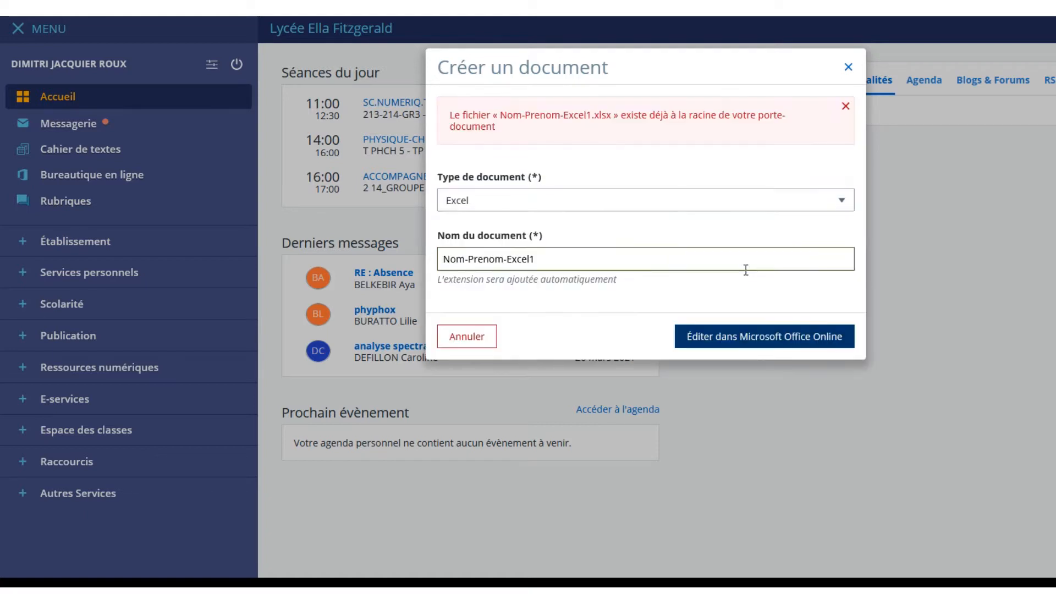
click(595, 261)
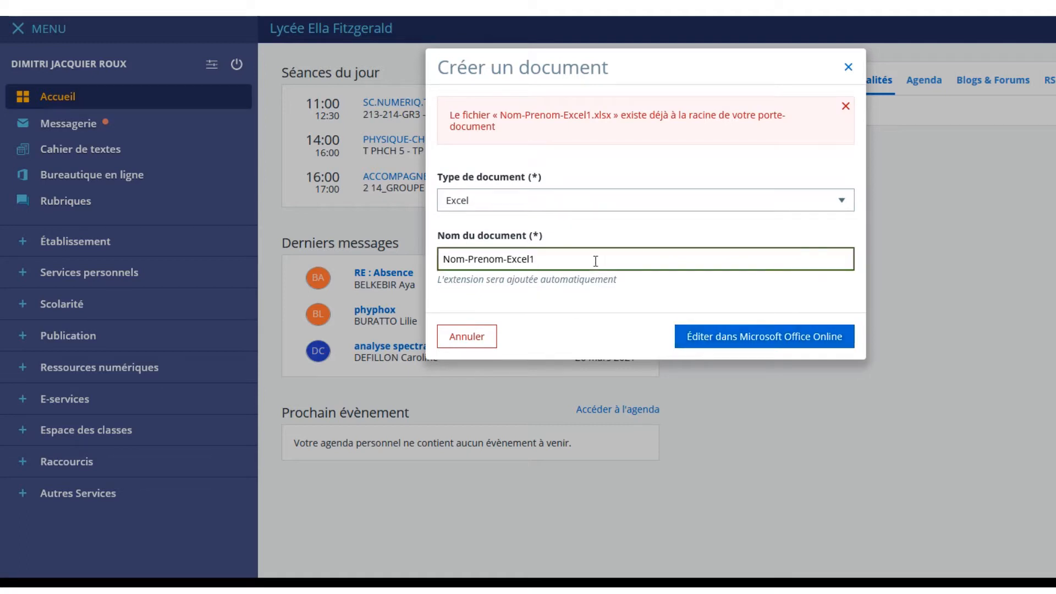
key(BackSpace)
text(2)
click(745, 342)
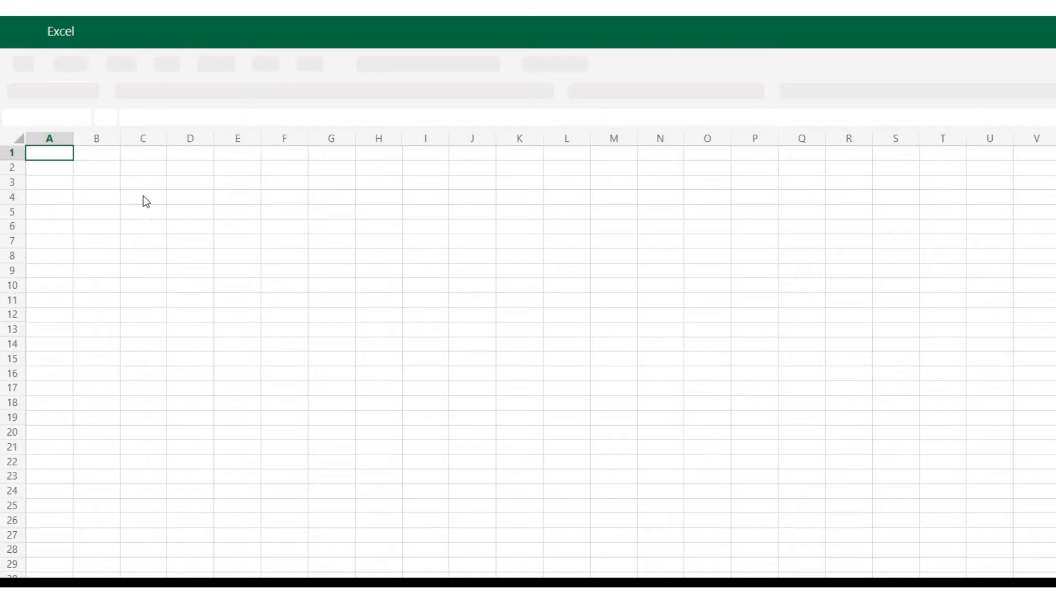
click(144, 197)
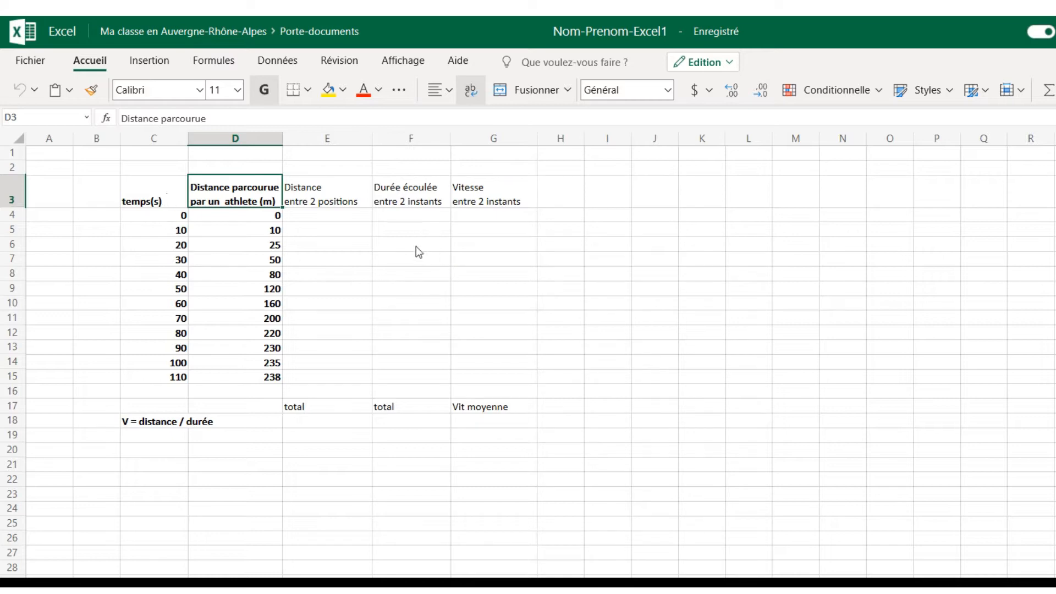
- Make the headers in E3:G3 bold and apply all borders to the table range C3:G17
drag(330, 193, 465, 203)
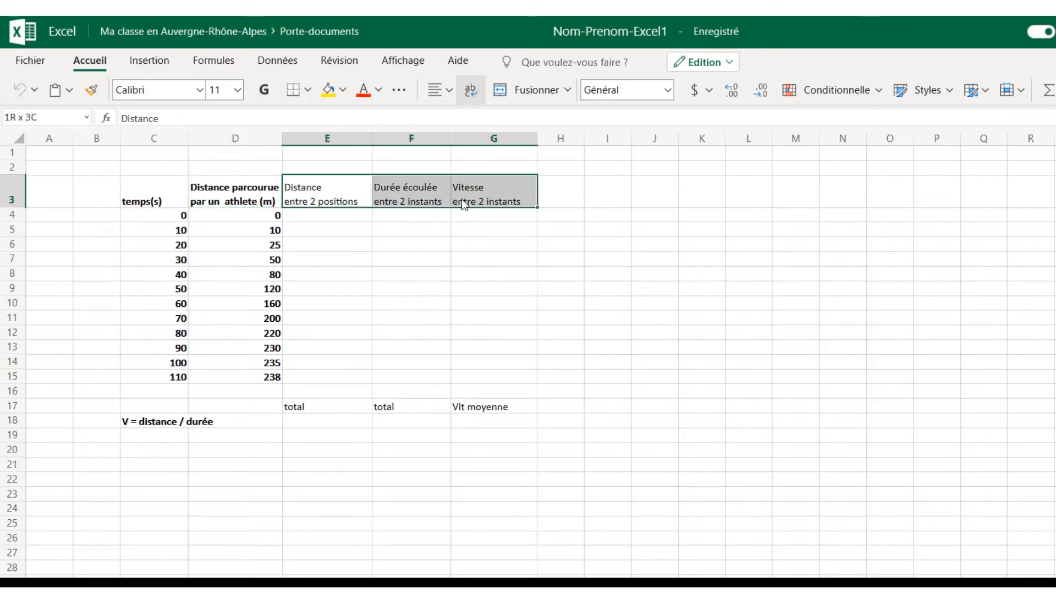
click(264, 90)
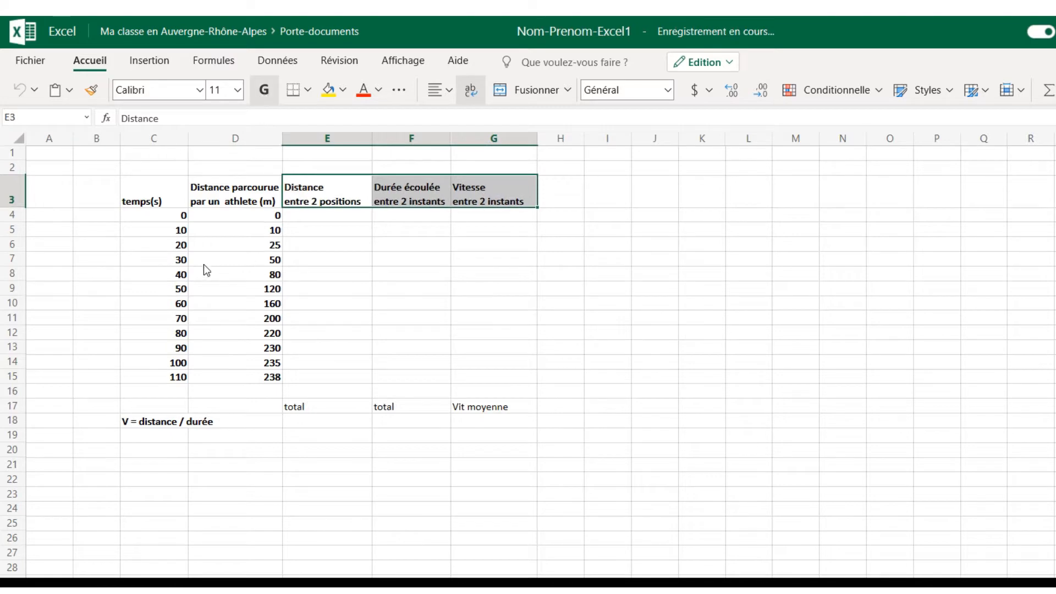
drag(151, 190, 498, 410)
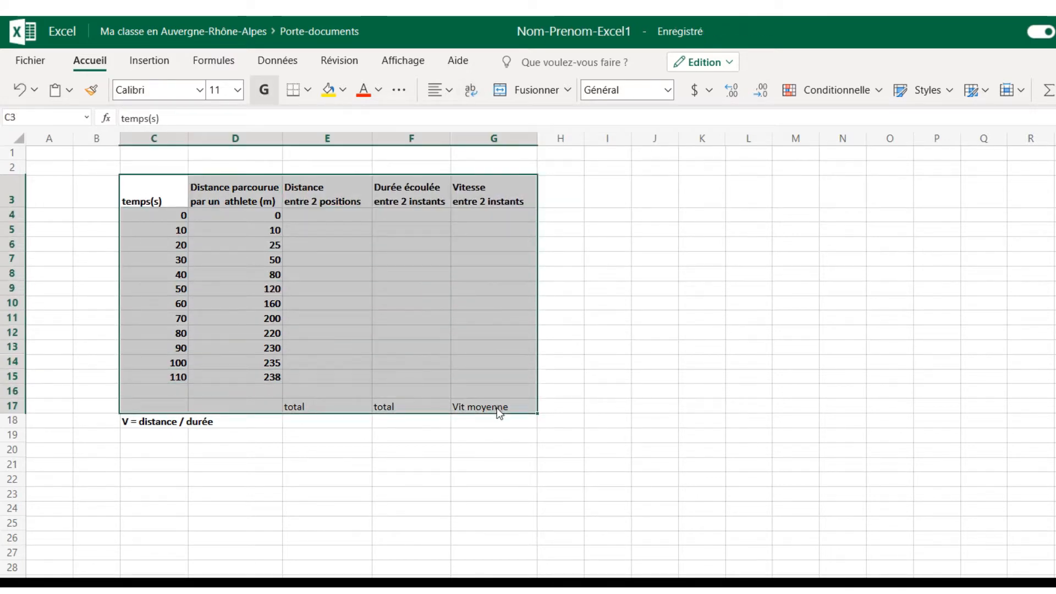
click(309, 93)
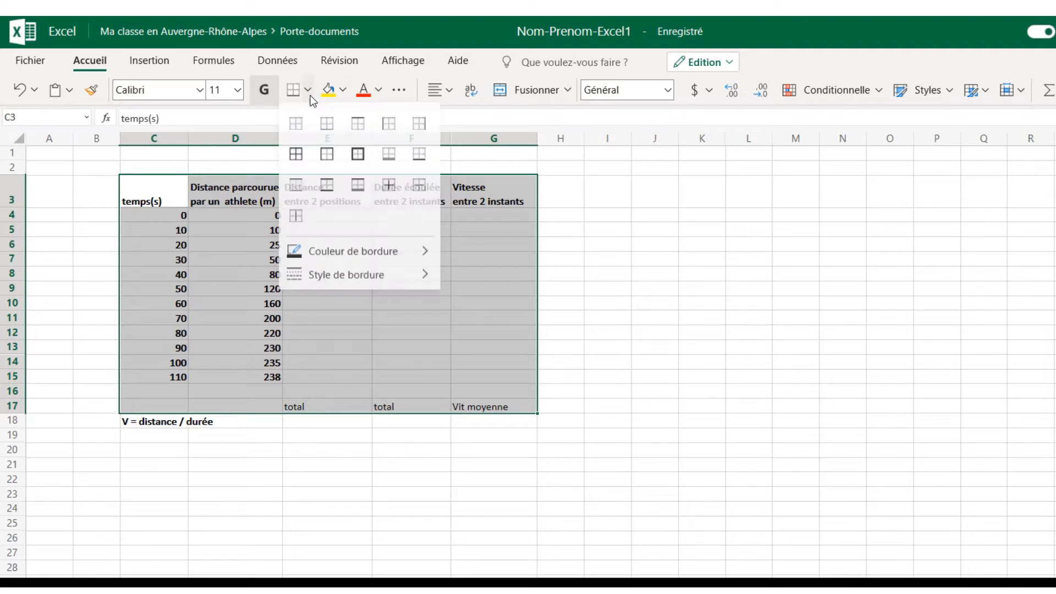
click(297, 156)
click(415, 318)
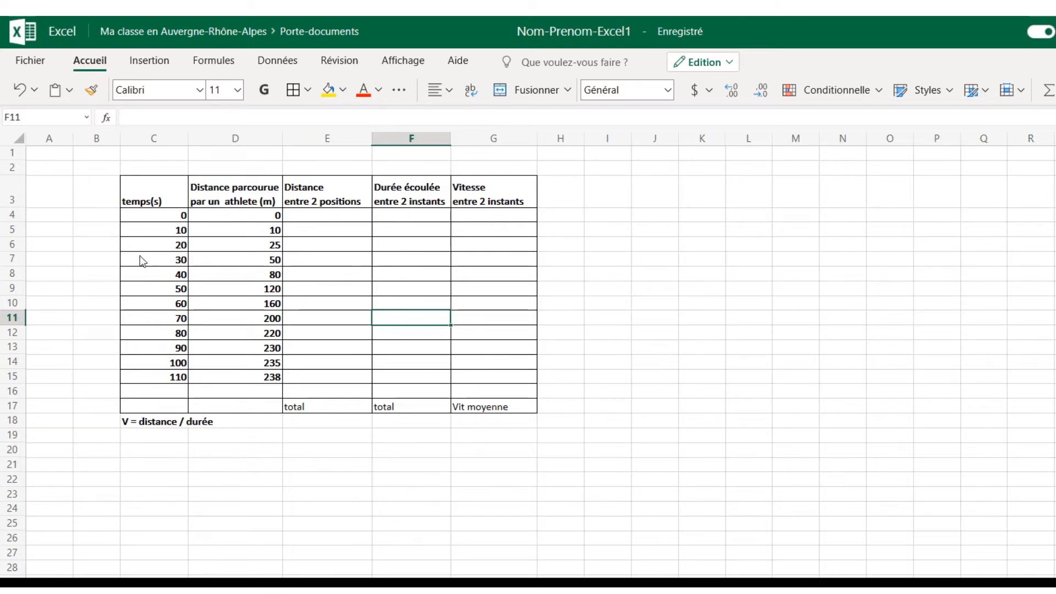
- Enter the formula =D5-D4 in E5 to calculate the distance between two positions
click(322, 218)
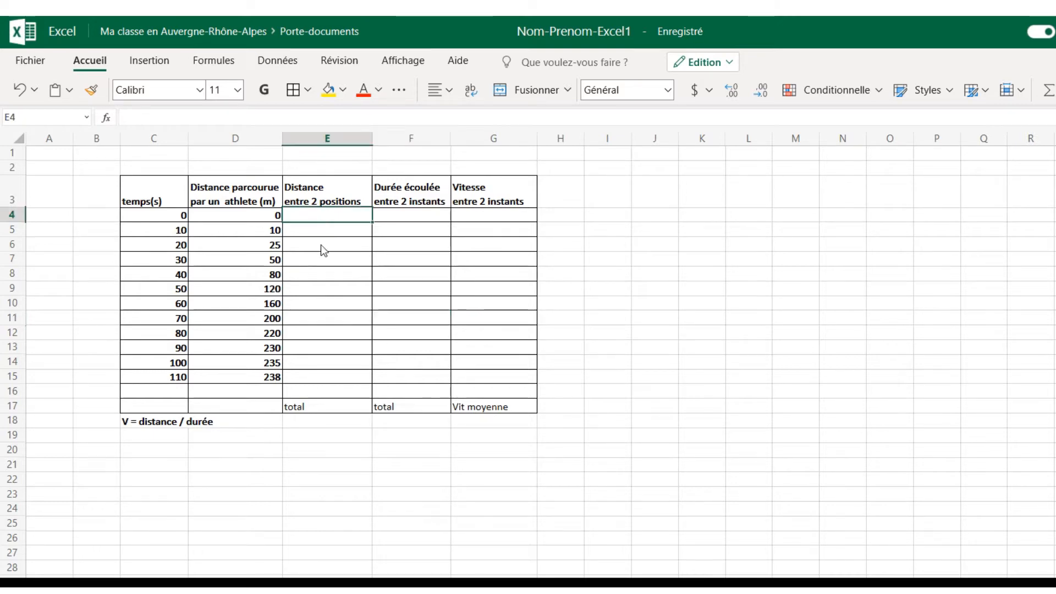
click(323, 235)
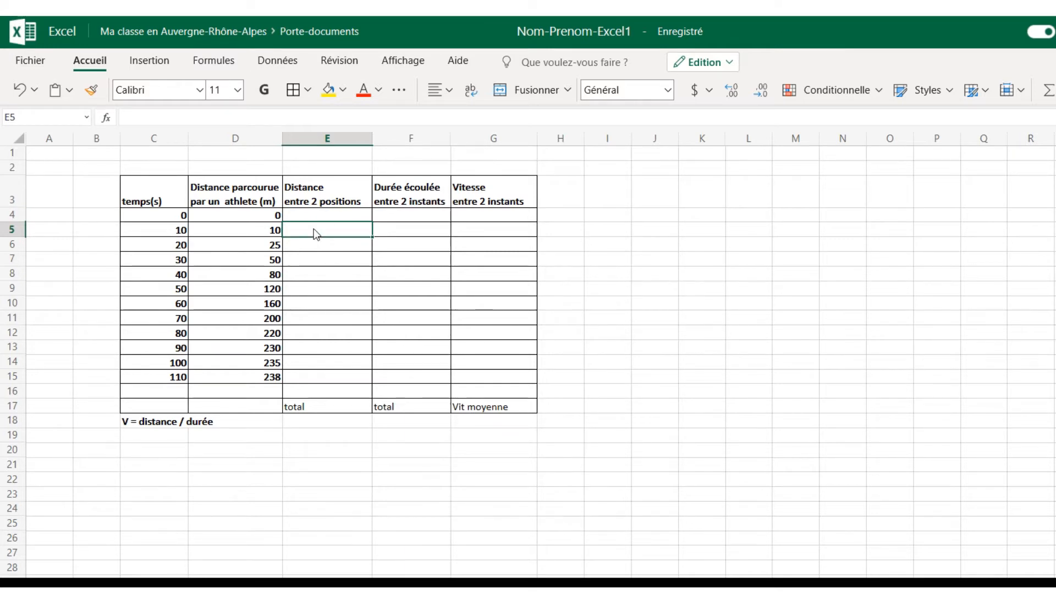
click(154, 117)
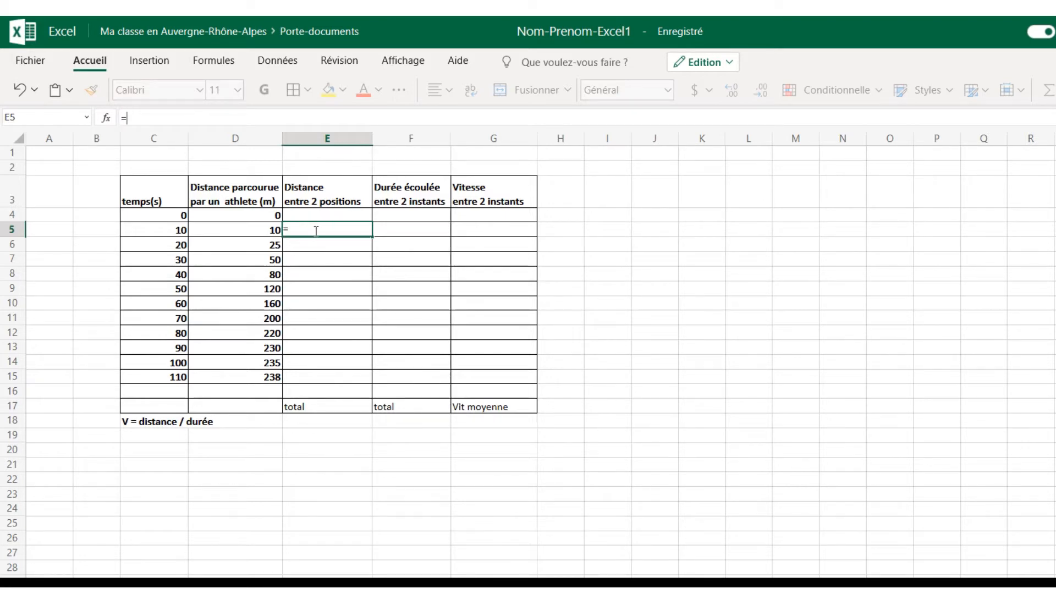
click(241, 231)
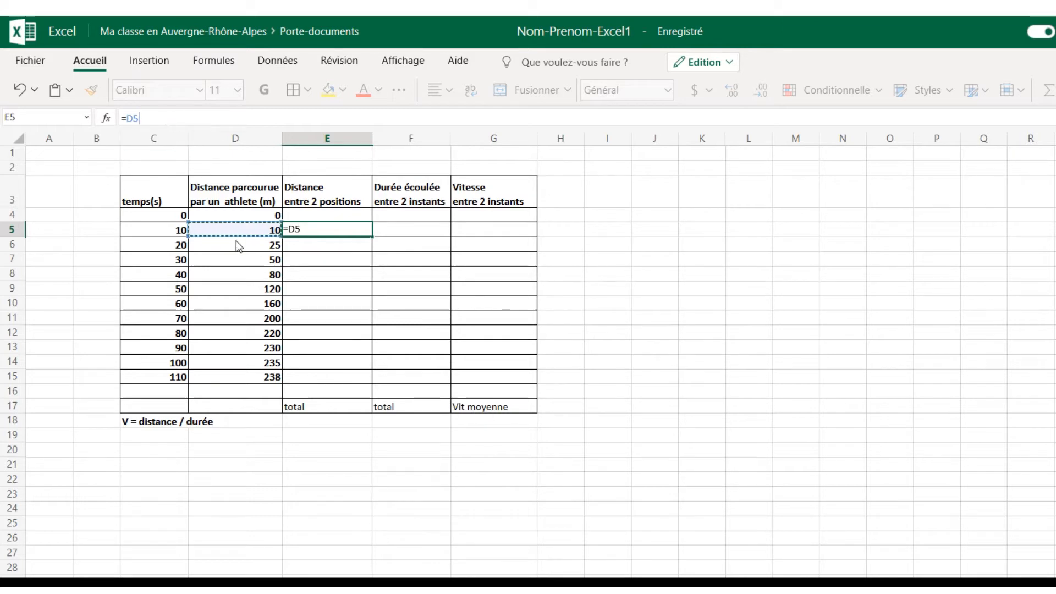
text(-)
click(229, 219)
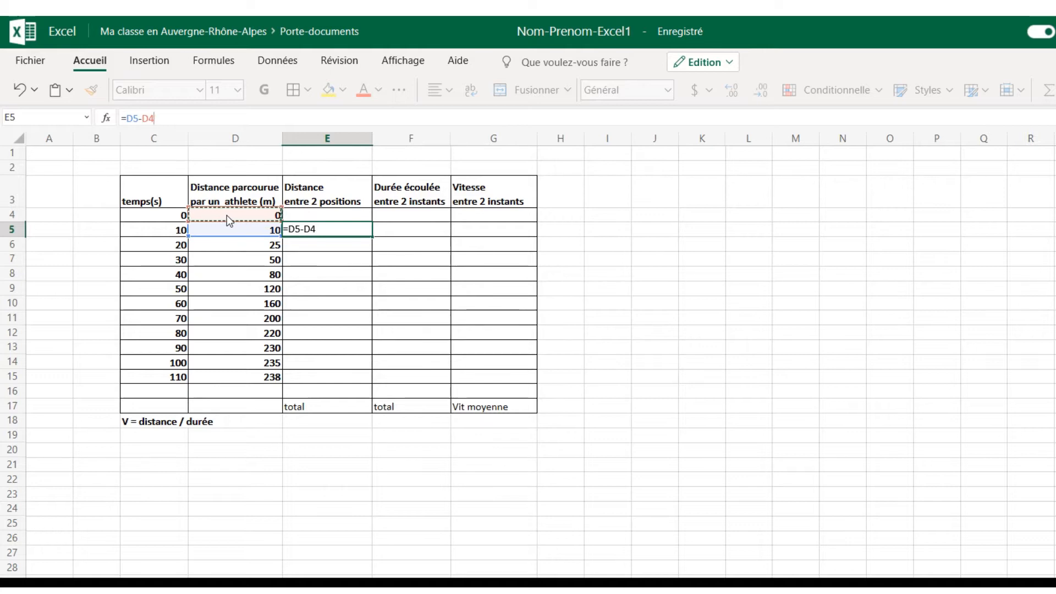
key(Return)
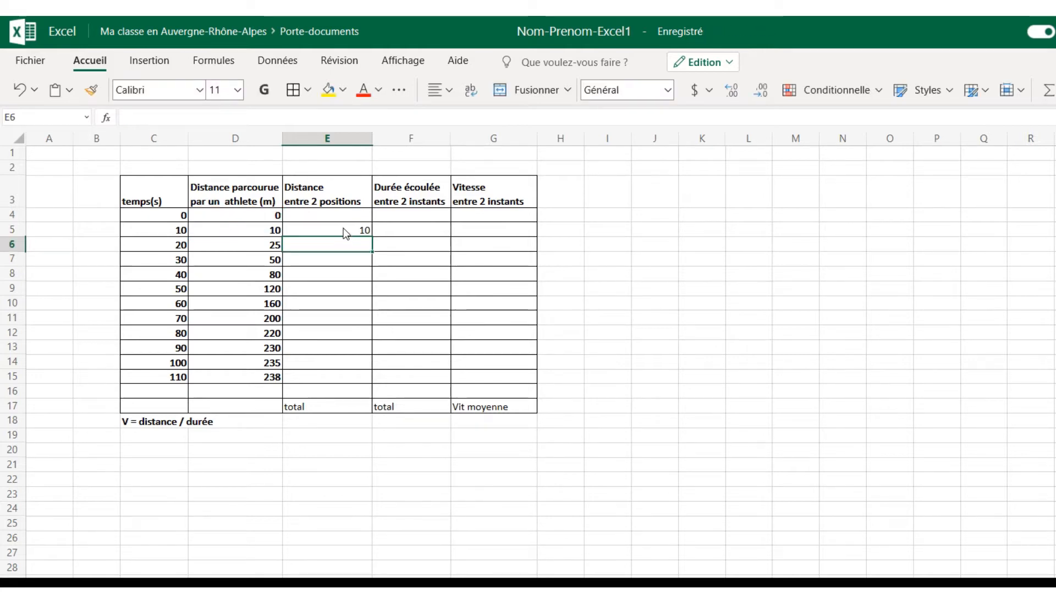
- Review the distance formula in E5 and fill it down to E15
click(345, 233)
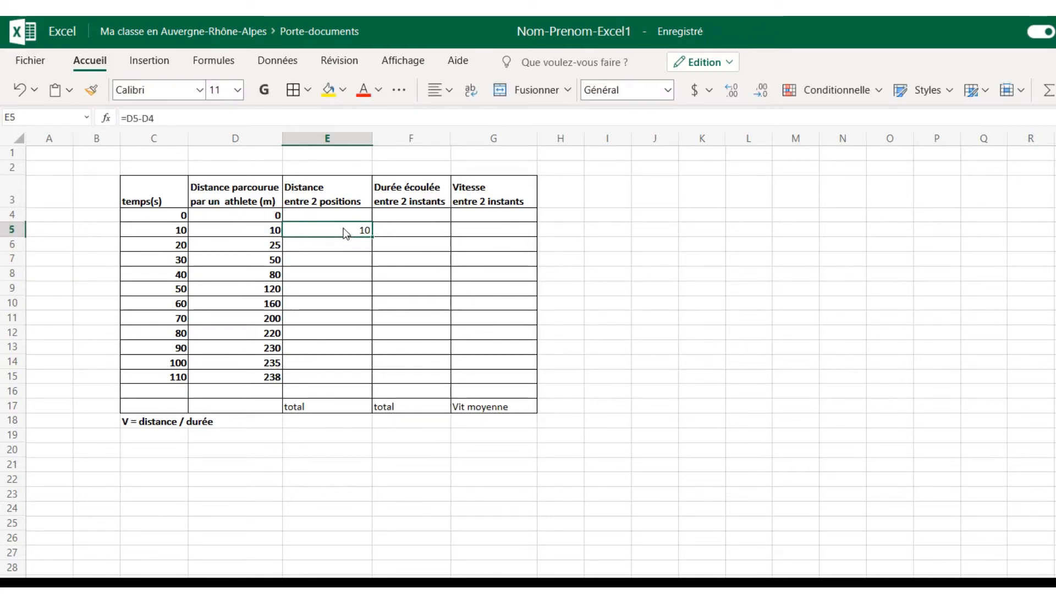
click(141, 118)
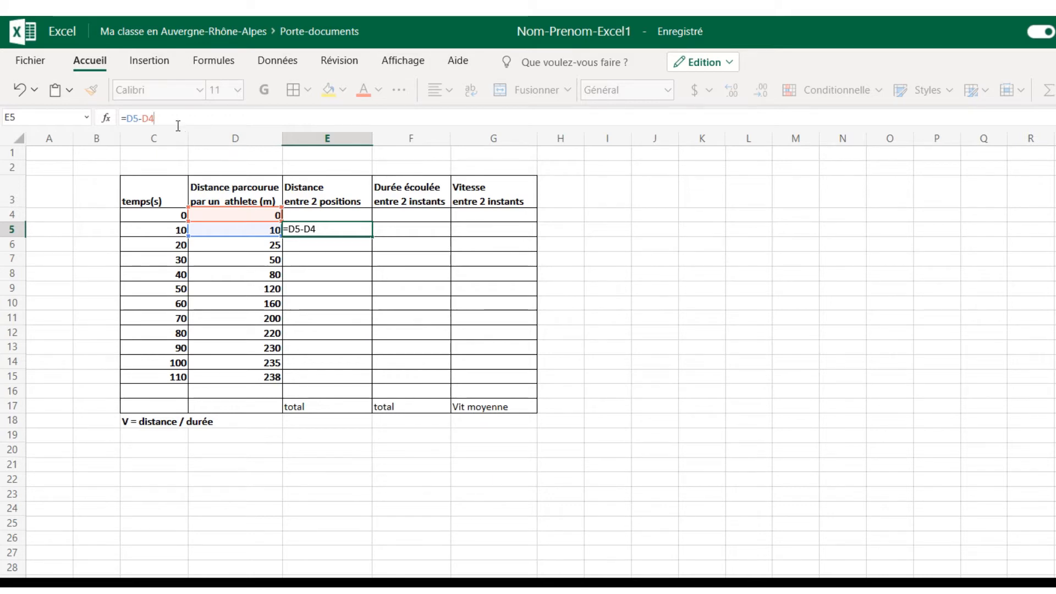
key(Return)
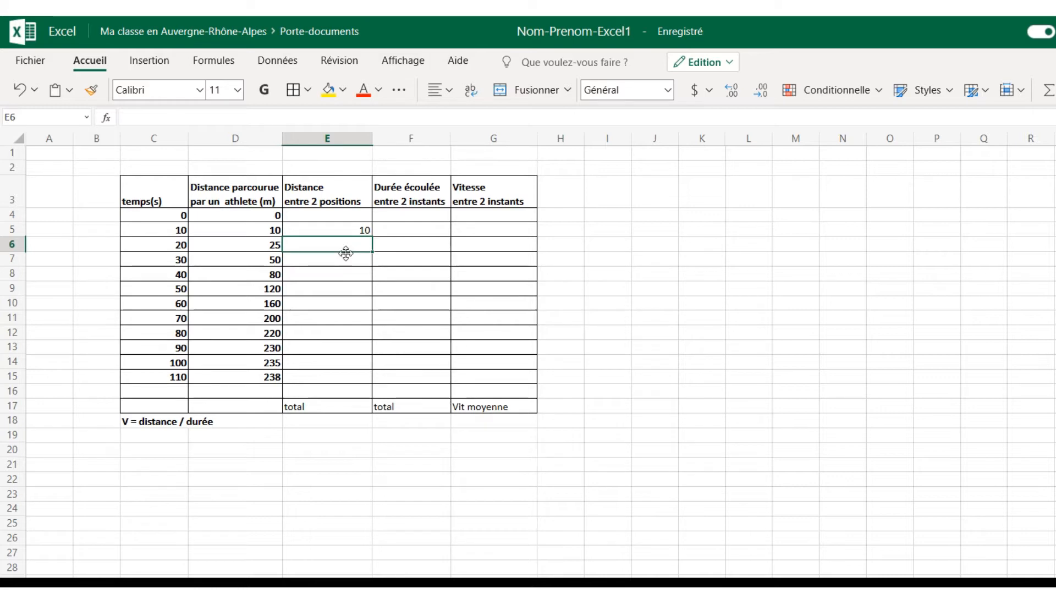
click(345, 233)
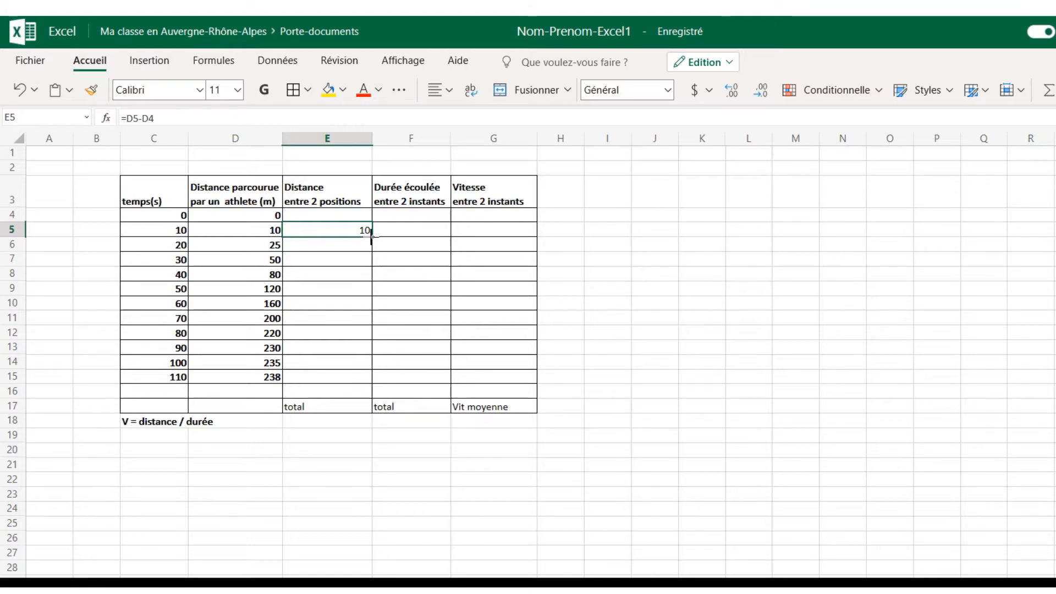
drag(372, 238, 345, 379)
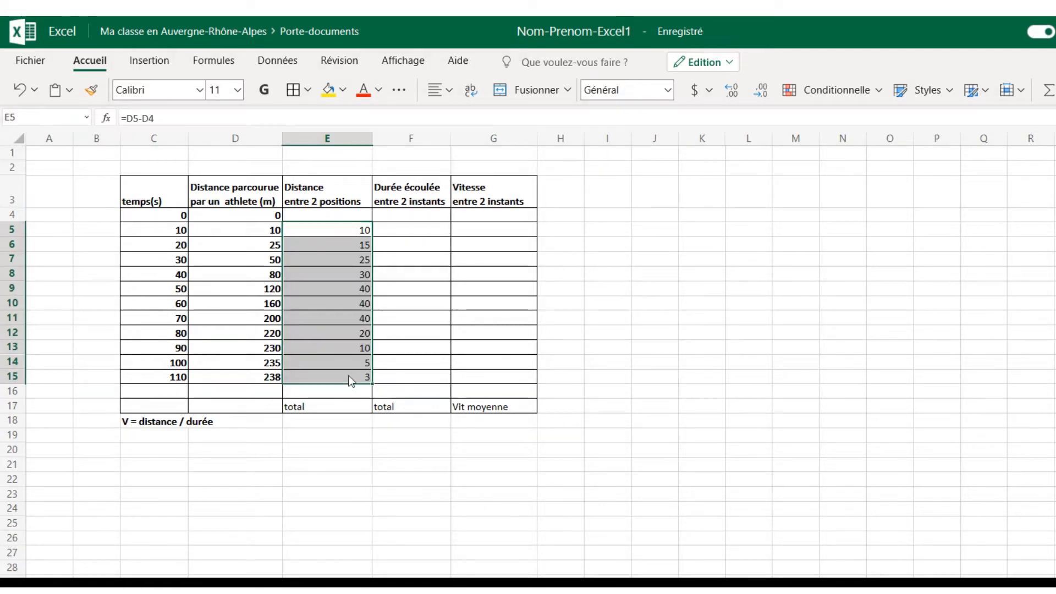
- Examine the formulas copied down the distance column, then the first duration and speed cells, F5 and G5
click(345, 245)
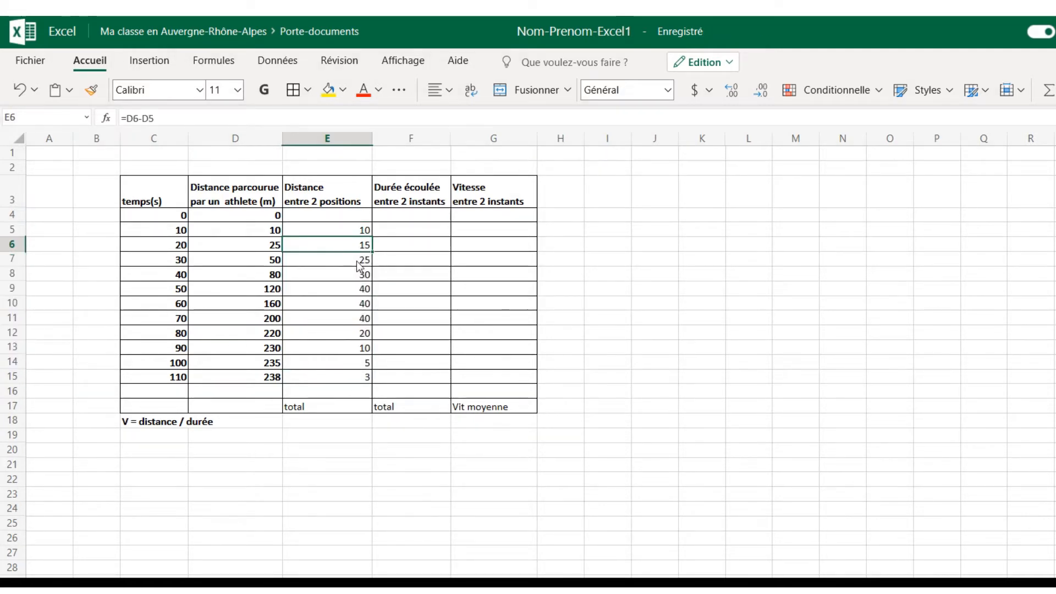
click(144, 119)
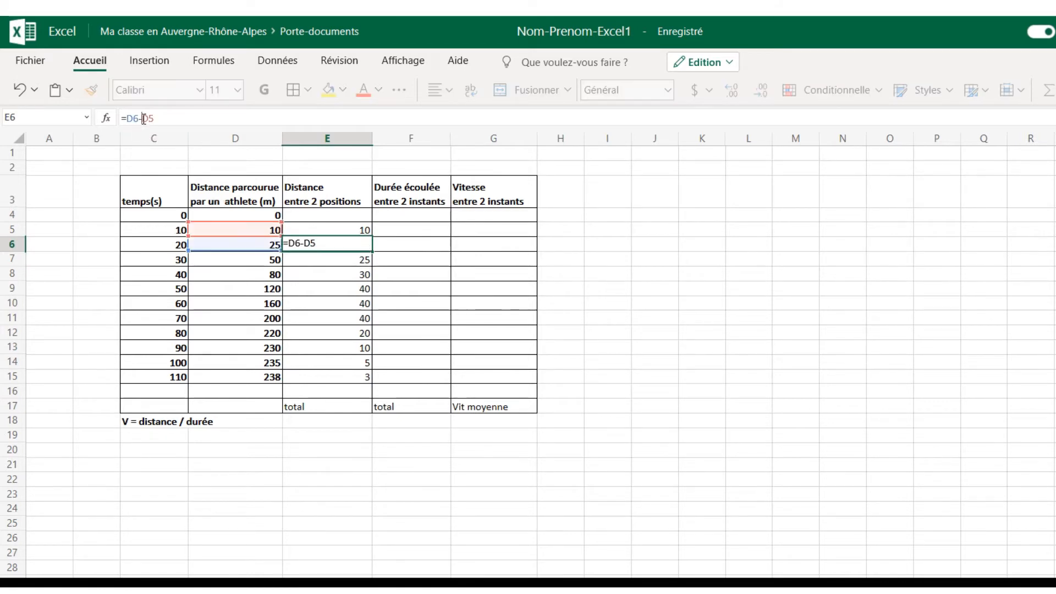
click(161, 120)
key(Return)
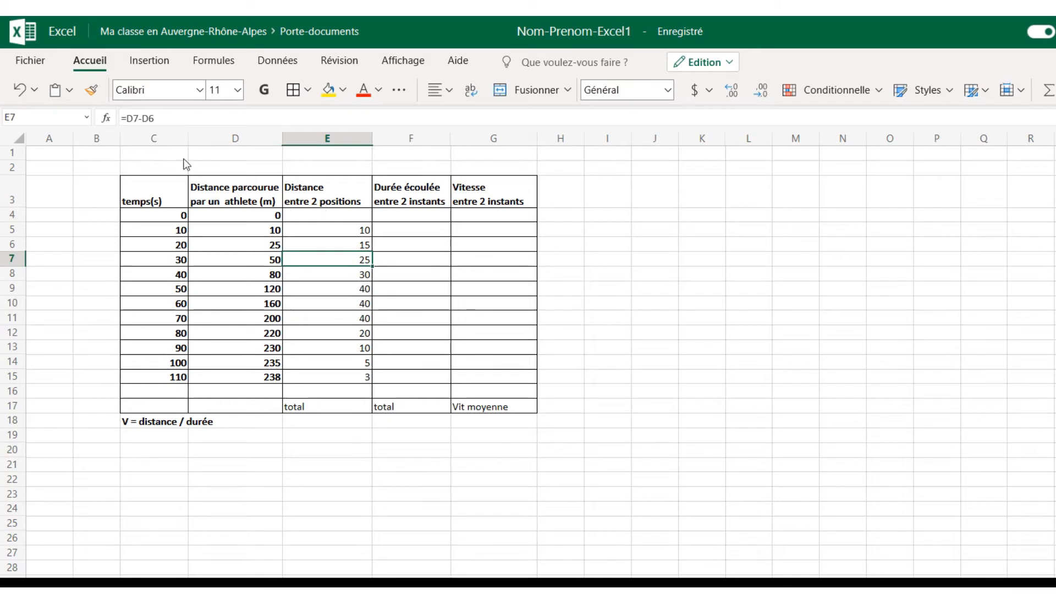
click(360, 275)
click(349, 303)
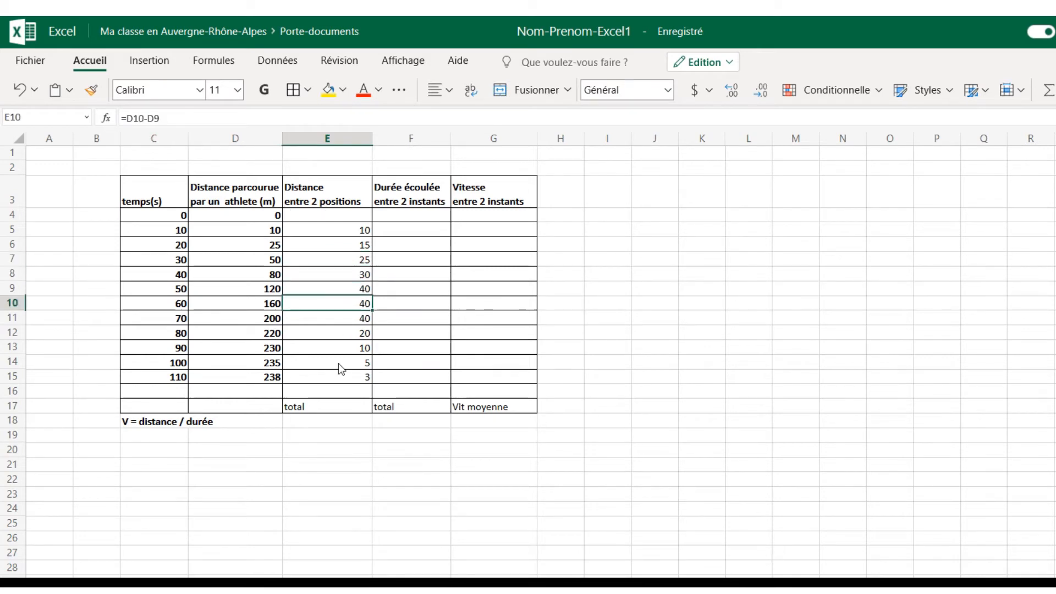
click(339, 364)
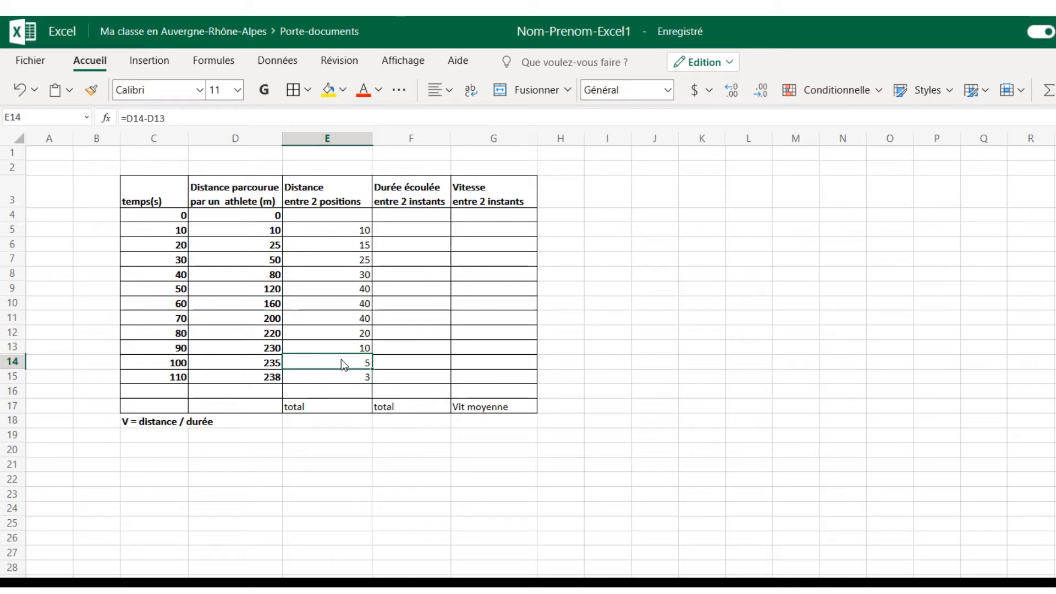
click(392, 231)
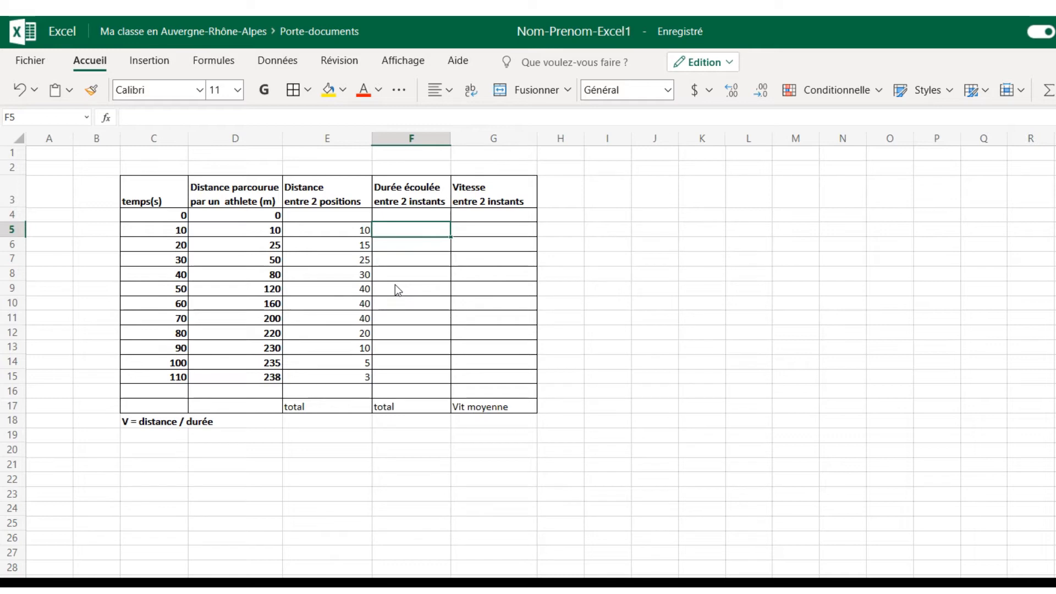
click(474, 236)
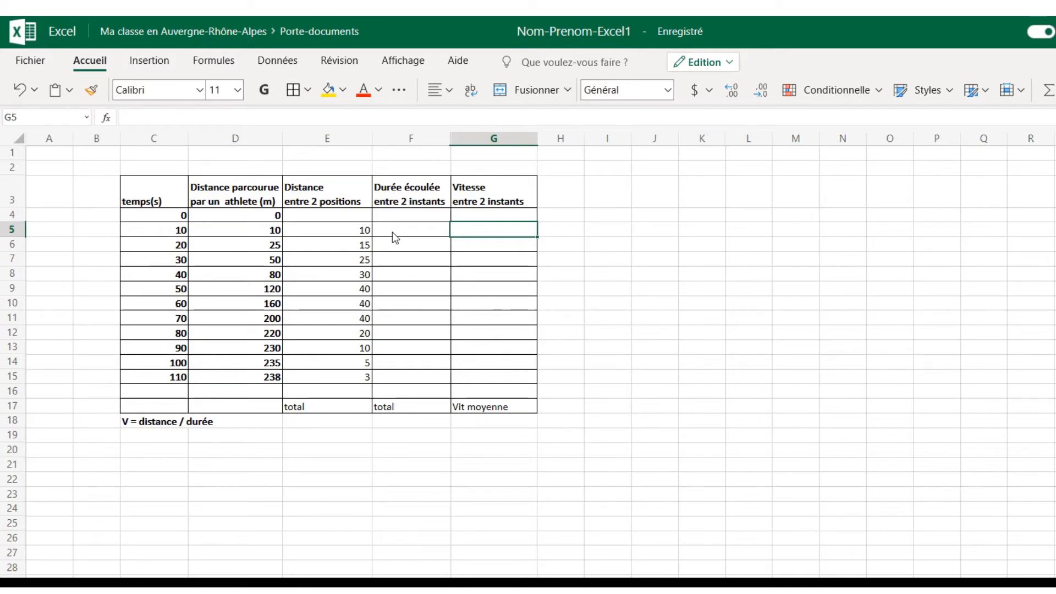
- Total the distances in E16 with the SOMME function over E5:E15
click(334, 393)
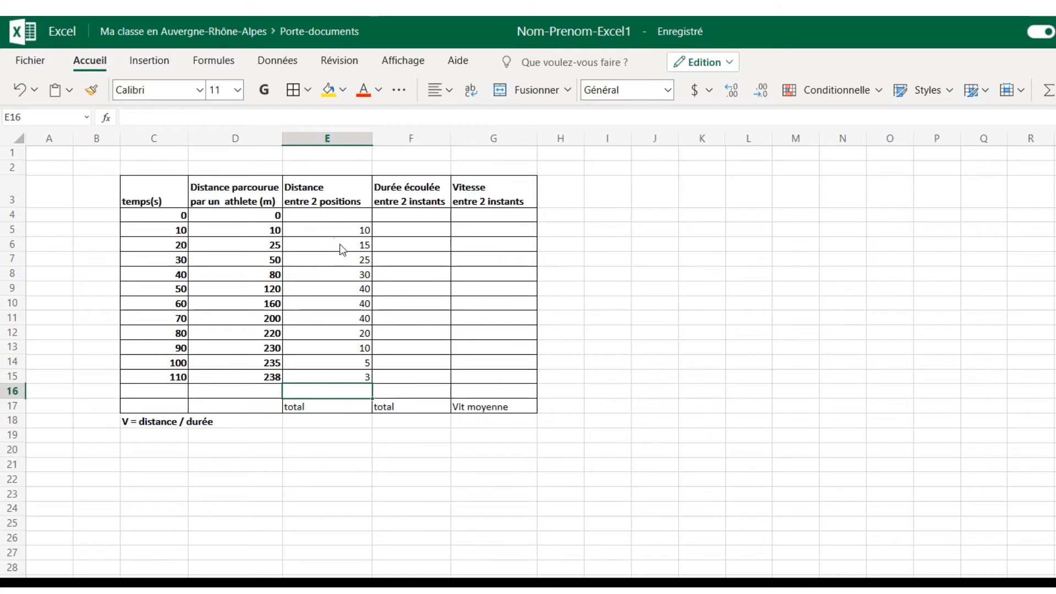
click(140, 116)
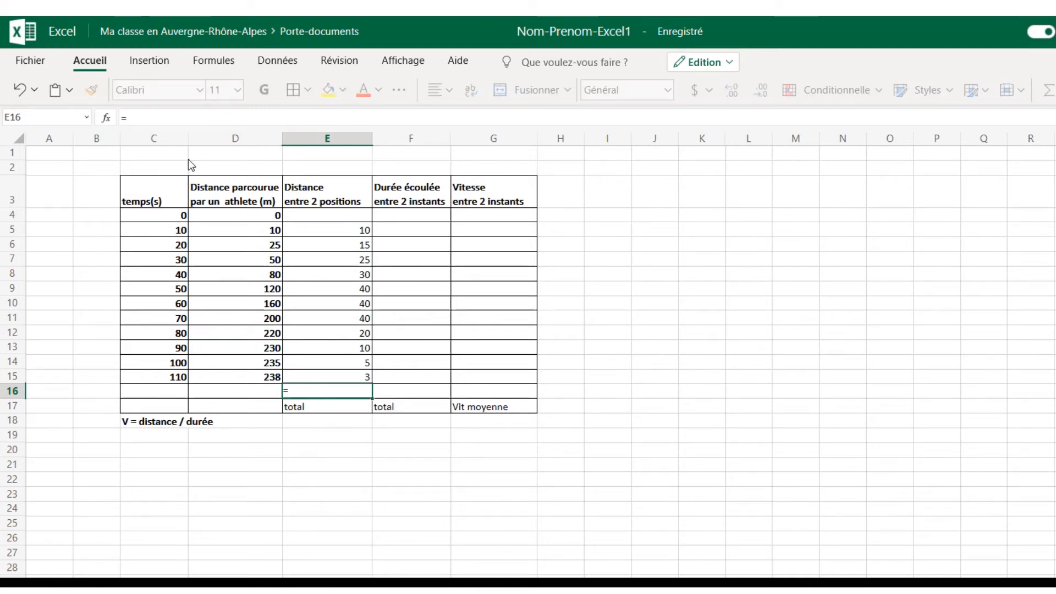
text(=)
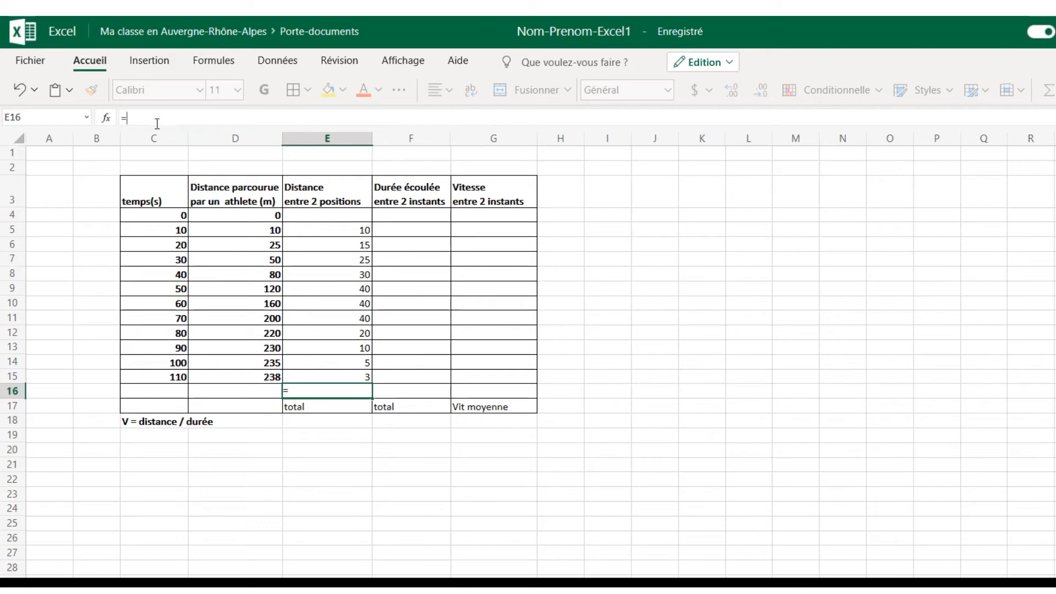
click(106, 118)
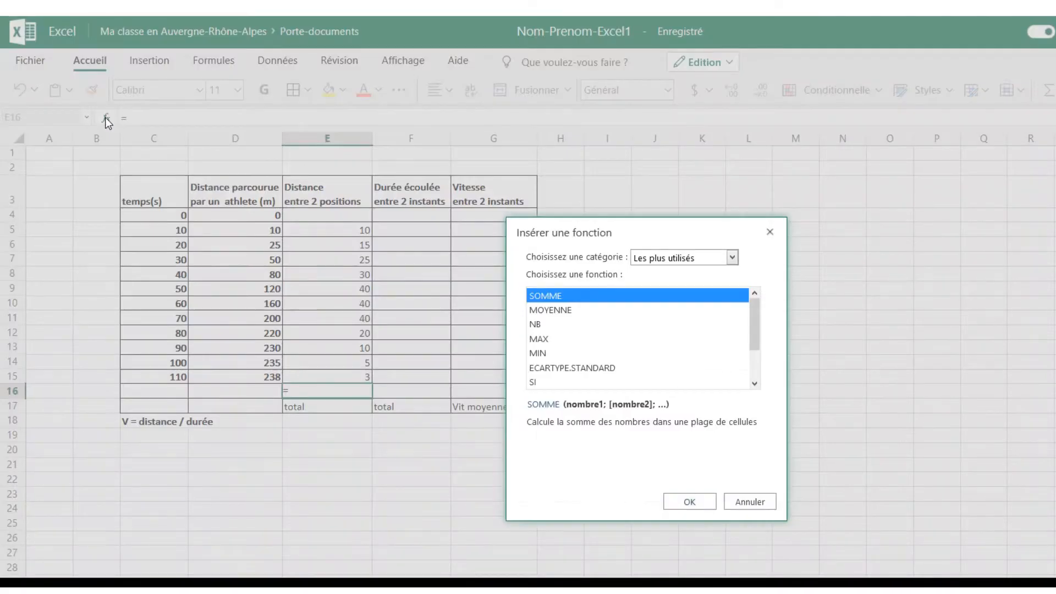
mouse_move(753, 329)
mouse_down()
mouse_move(754, 372)
mouse_move(750, 313)
mouse_up()
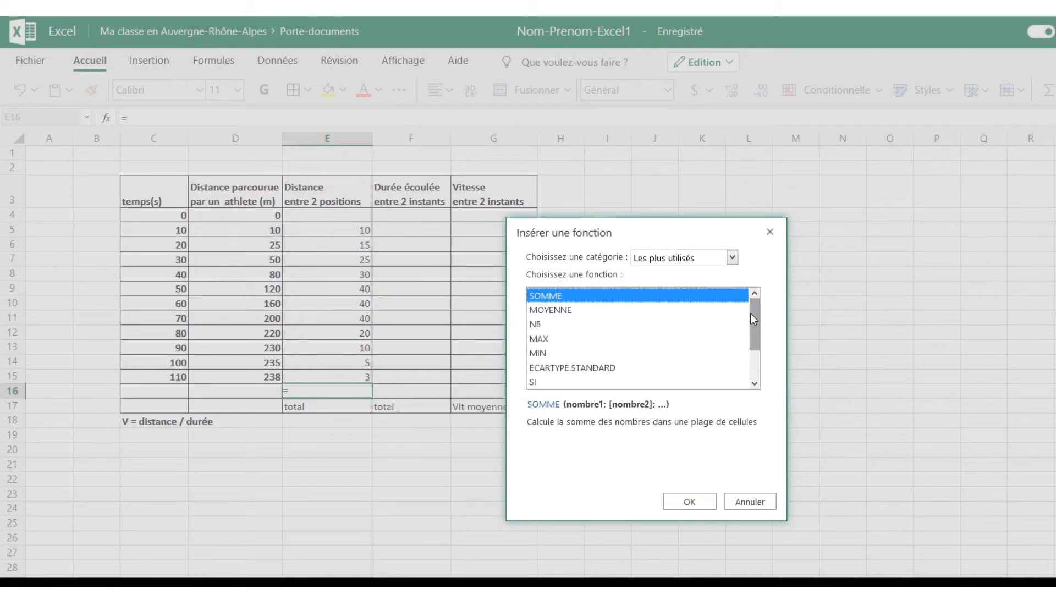
click(732, 258)
click(733, 259)
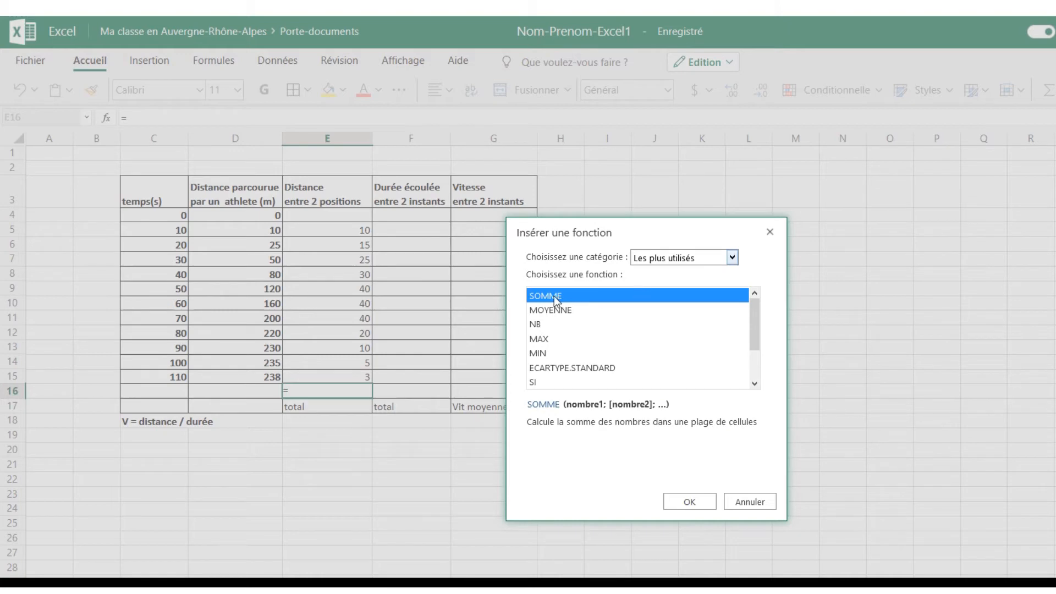
click(690, 502)
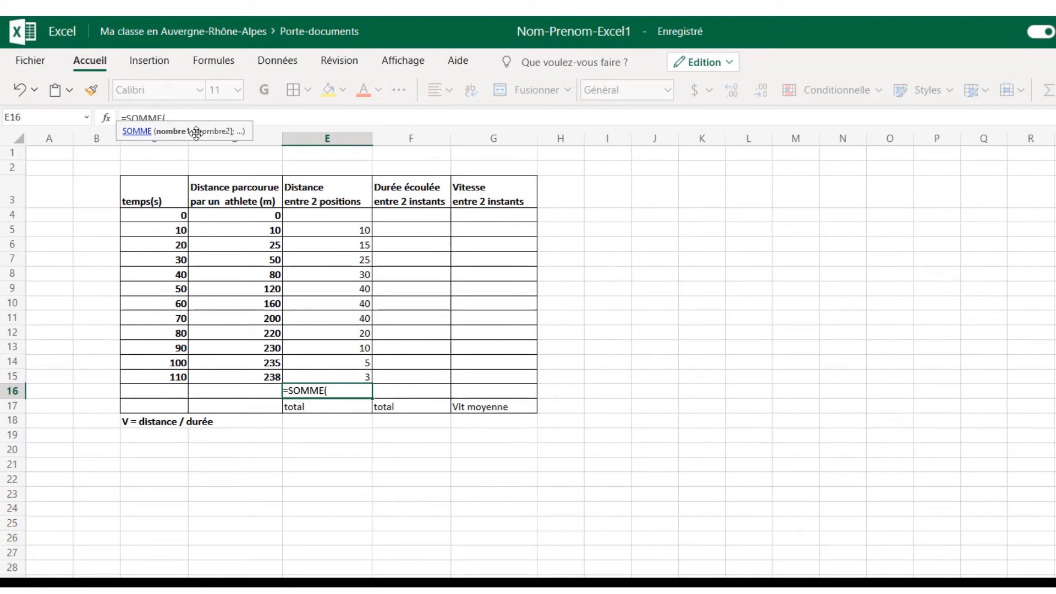
drag(329, 375, 338, 237)
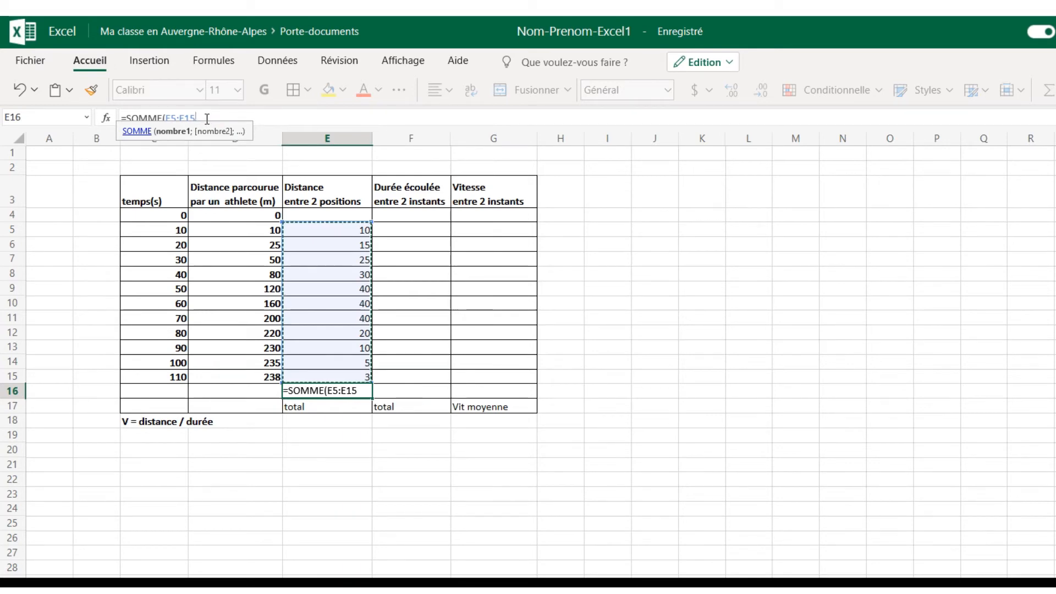
text())
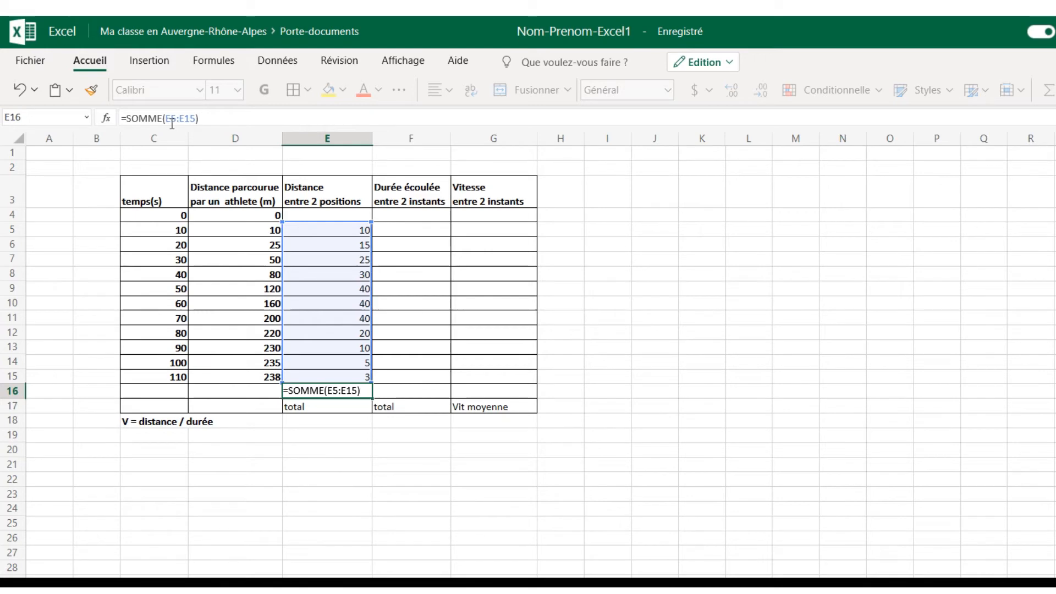
key(Return)
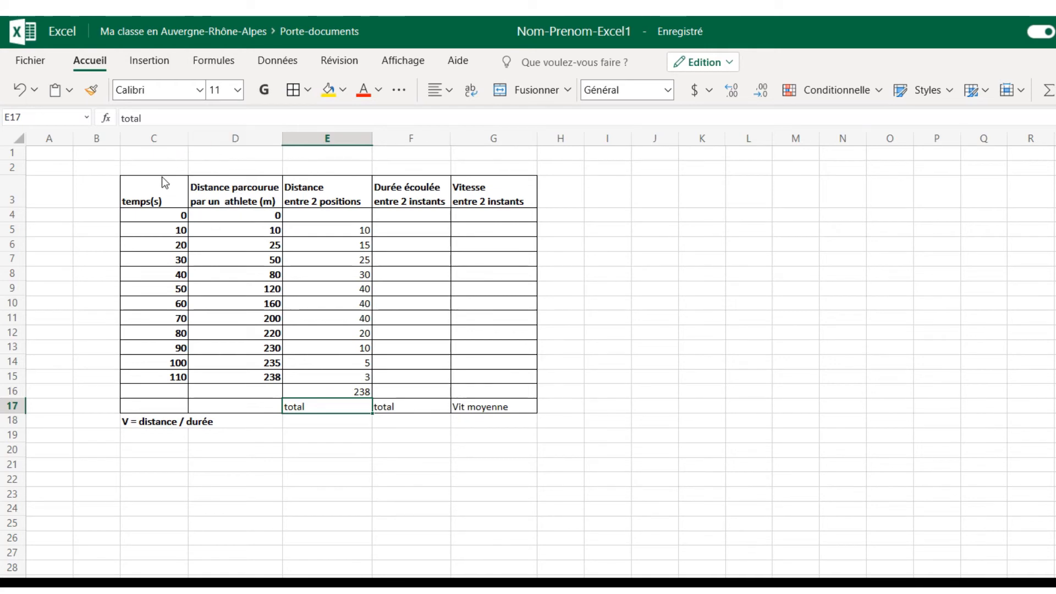
- Insert a scatter chart with smooth lines and markers from the time and distance data in C3:D15
drag(152, 186, 220, 374)
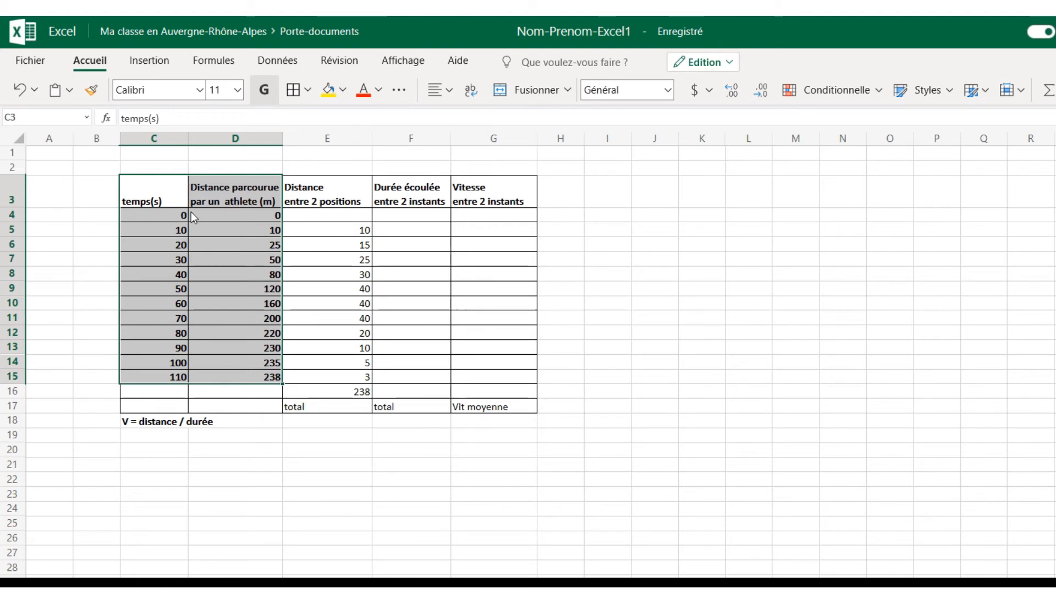
click(154, 62)
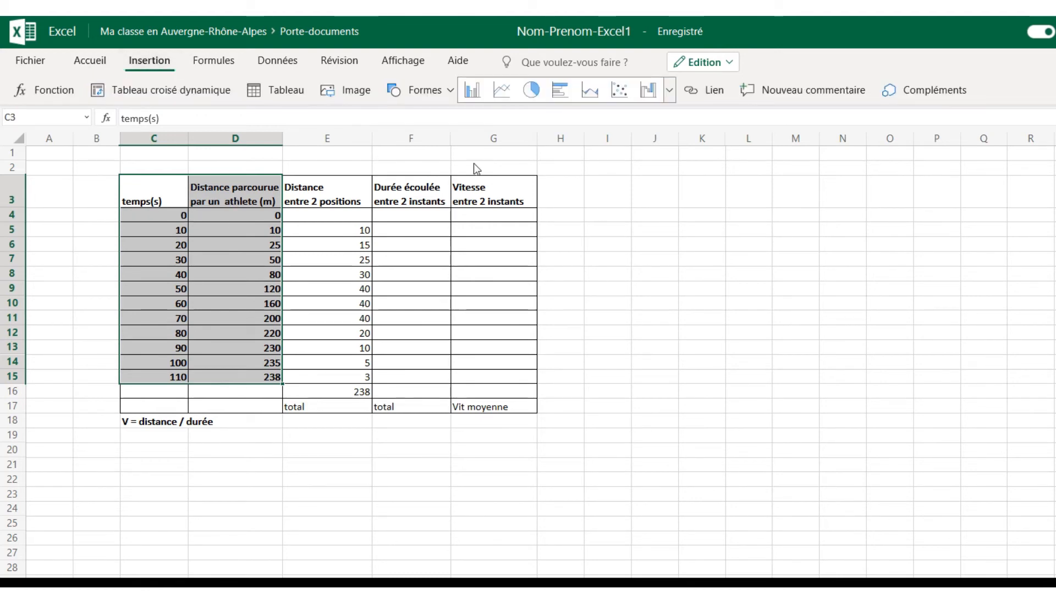
click(670, 90)
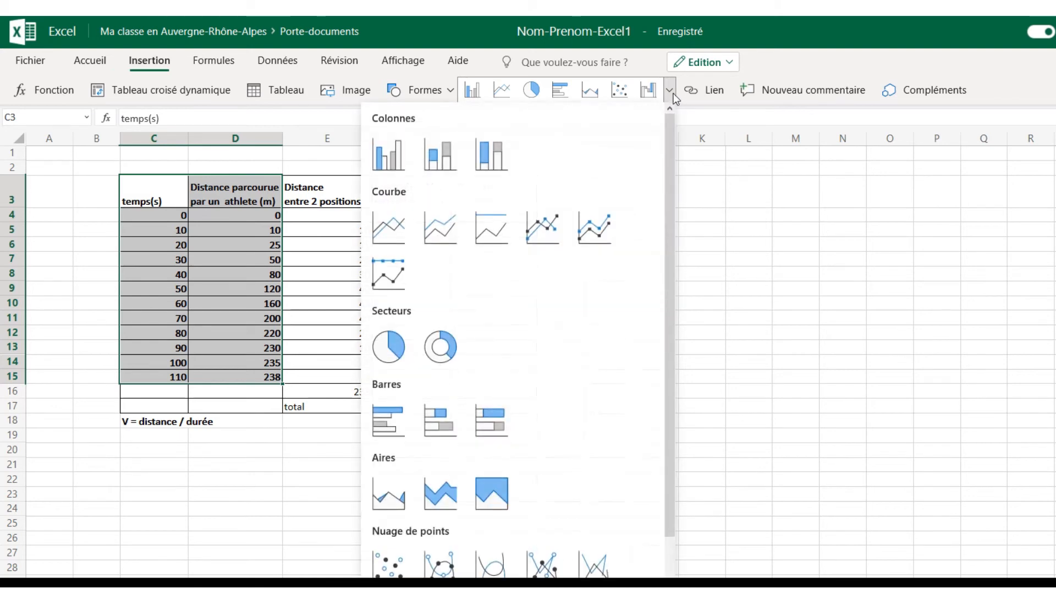
scroll(681, 228, down, 3)
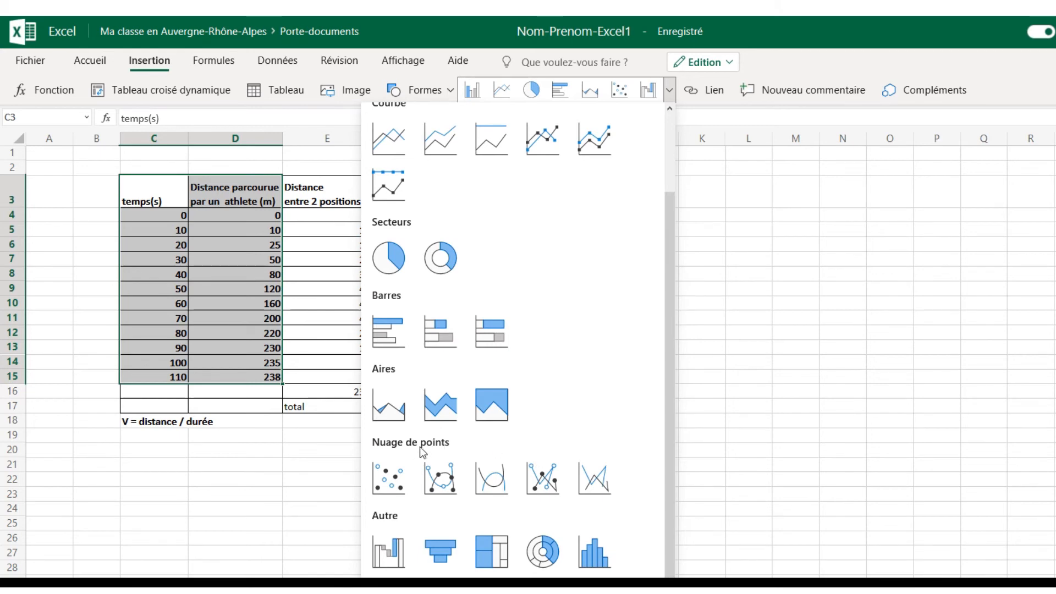
click(441, 483)
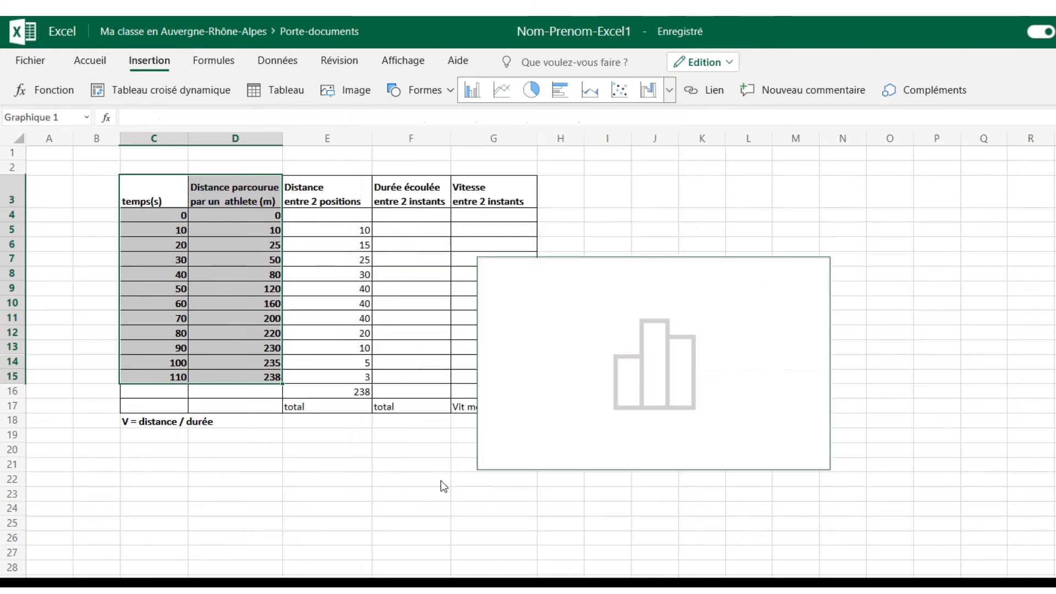
- Move the distance chart beside the table, with its upper corner in column I at row 3
drag(768, 264, 818, 196)
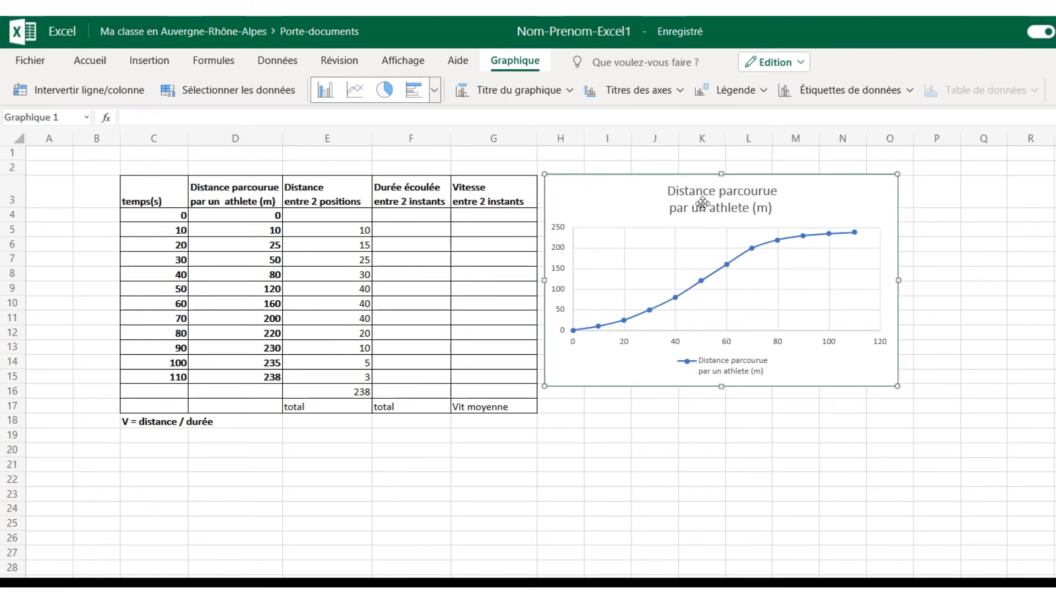
click(953, 244)
drag(613, 207, 676, 203)
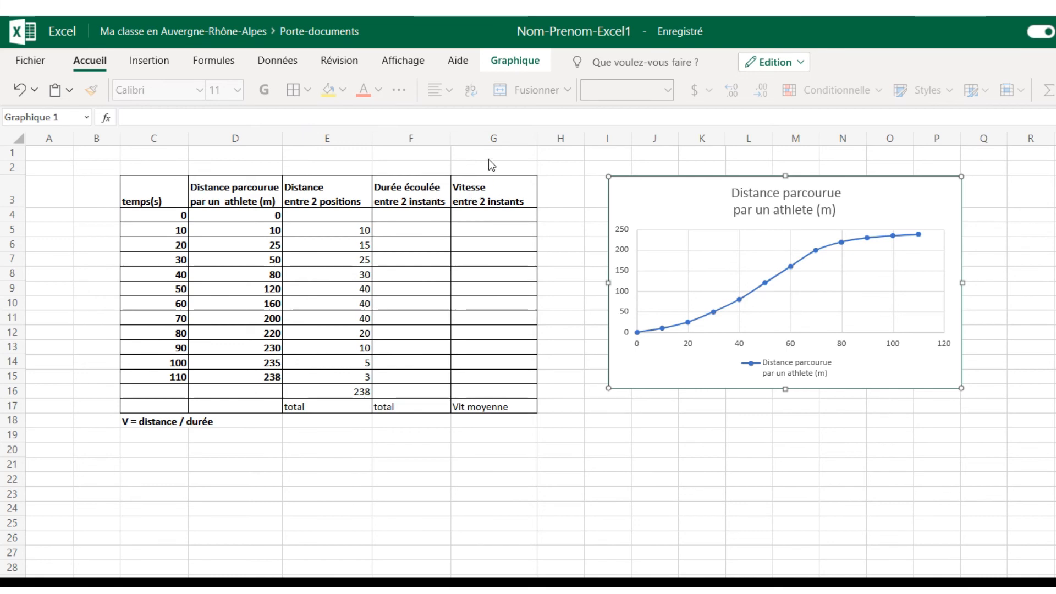
- Insert an empty column before the speed column G, between the duration and speed columns
click(494, 140)
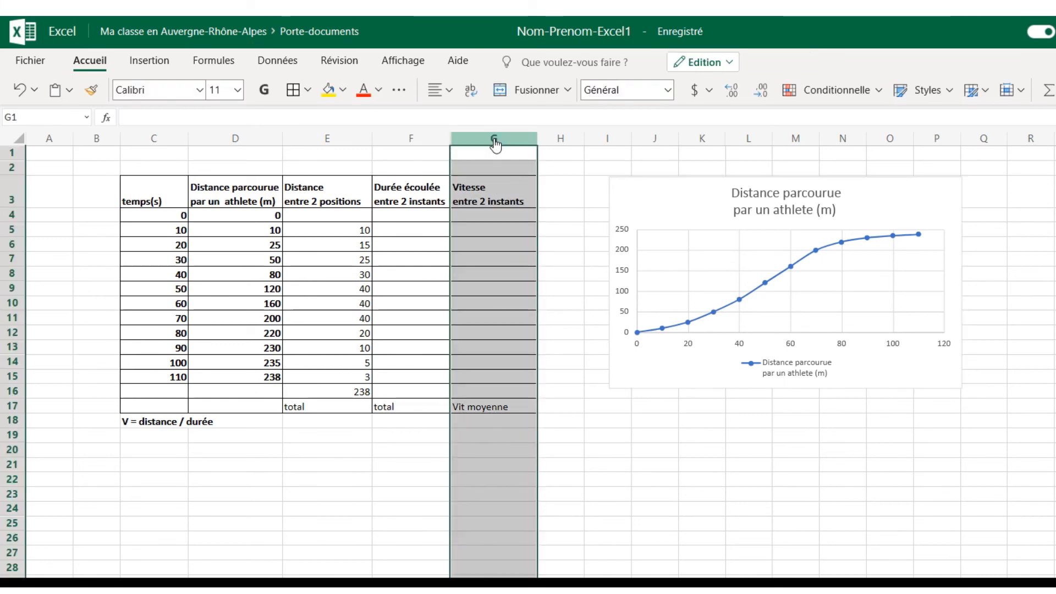
click(147, 62)
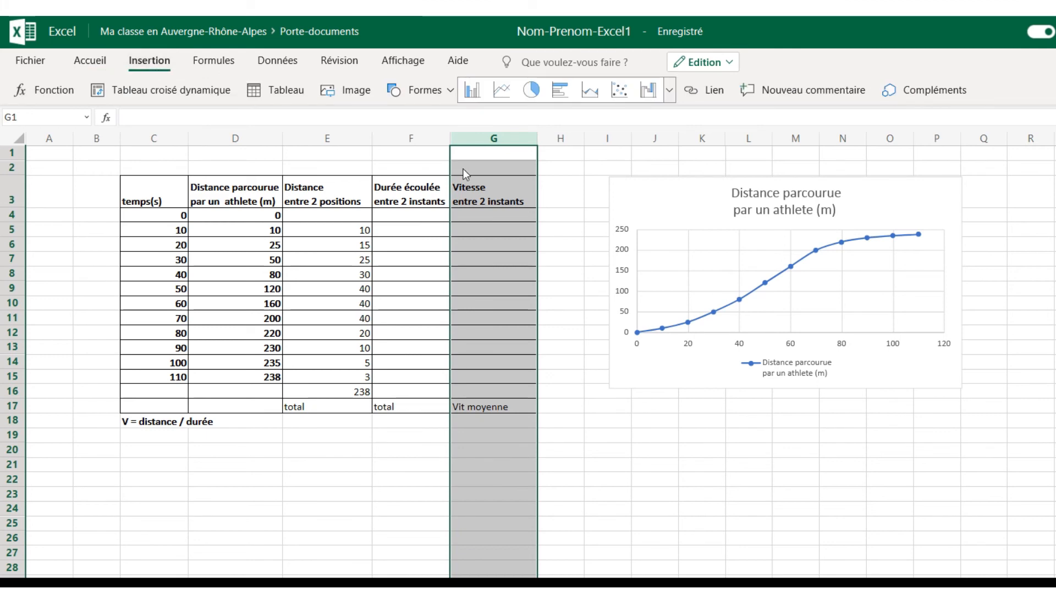
right_click(485, 144)
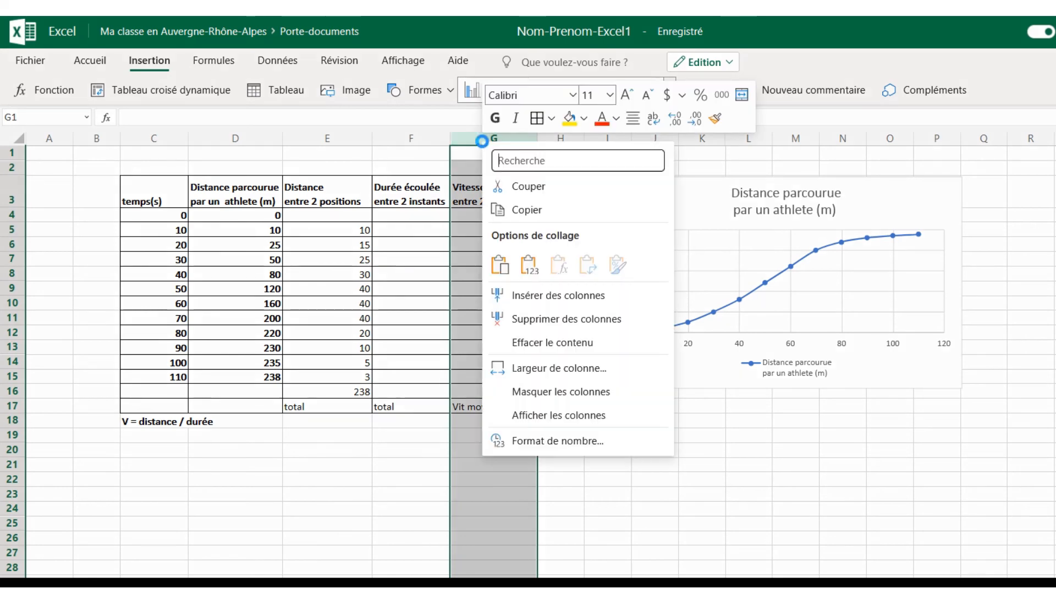
click(578, 299)
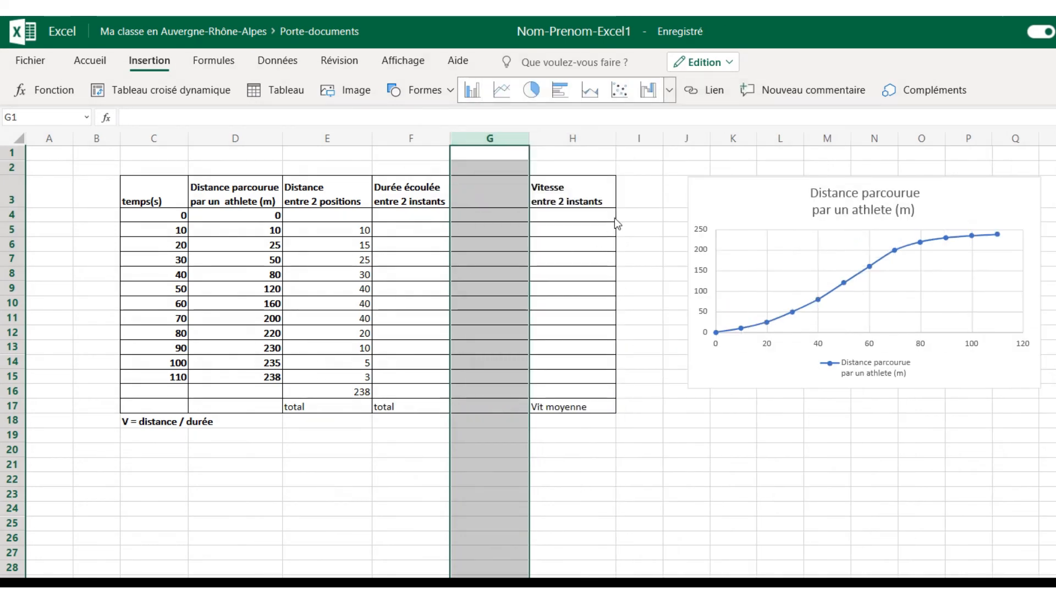
- Copy the time column C3:C15, including its header, into the new column starting at G3
drag(119, 208, 175, 376)
key(ctrl+c)
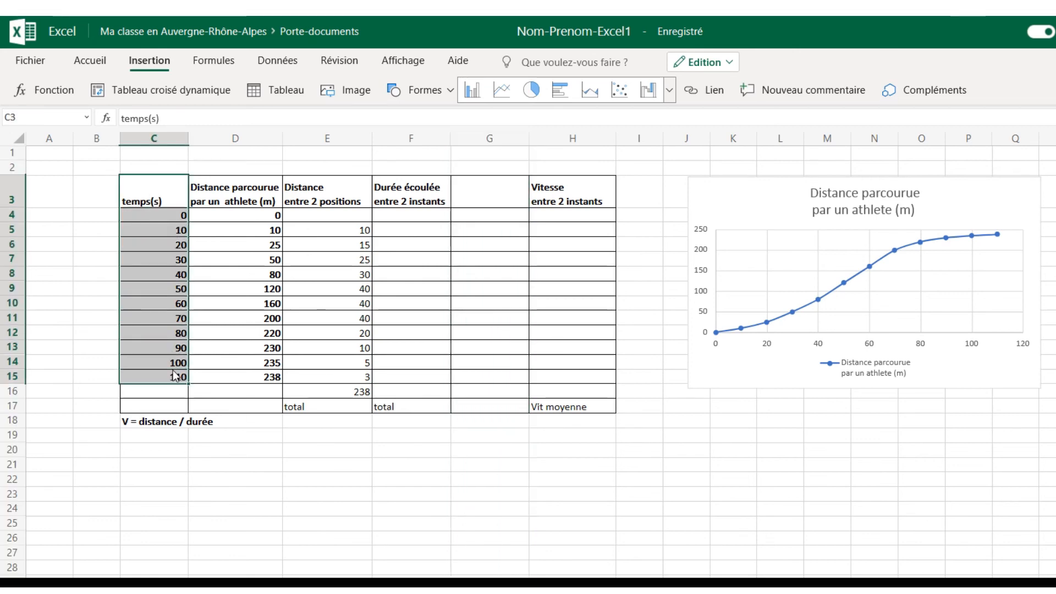
click(486, 193)
key(ctrl+v)
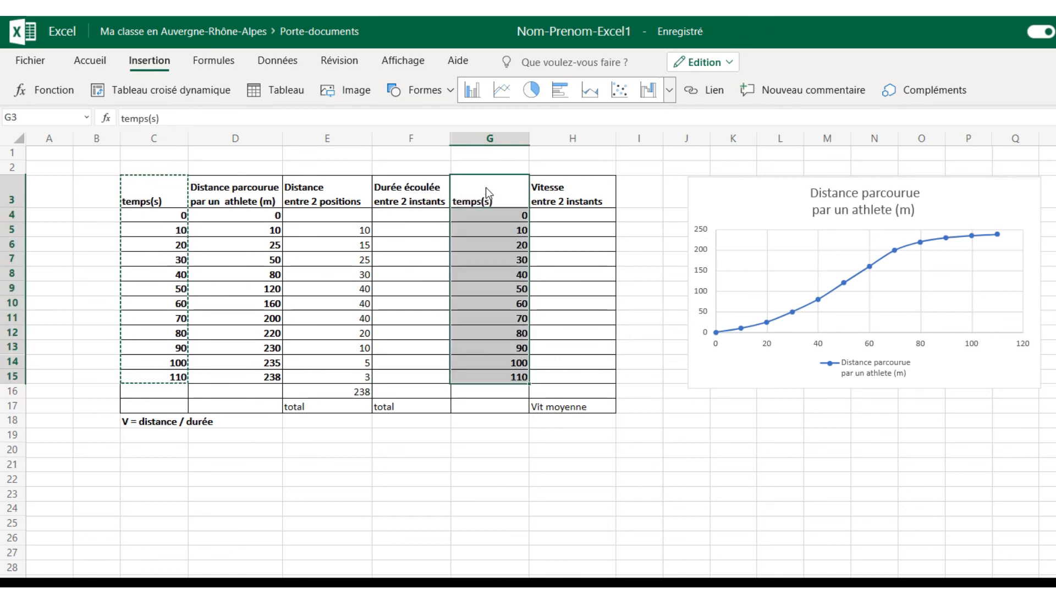
- Examine the adjacent time and speed range G3:H15 and the average speed cell H16
click(660, 385)
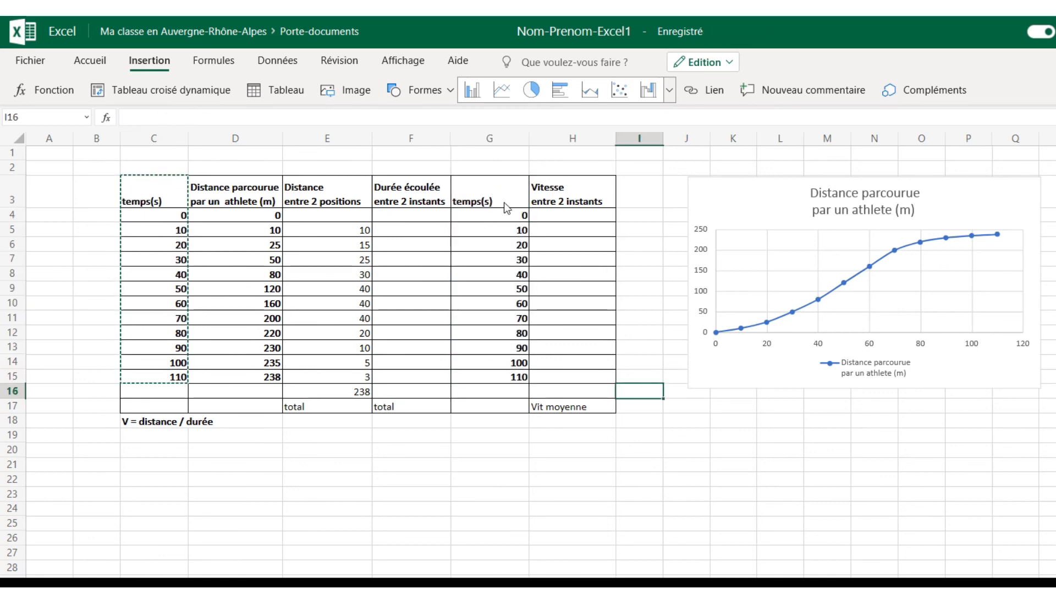
drag(490, 192, 579, 379)
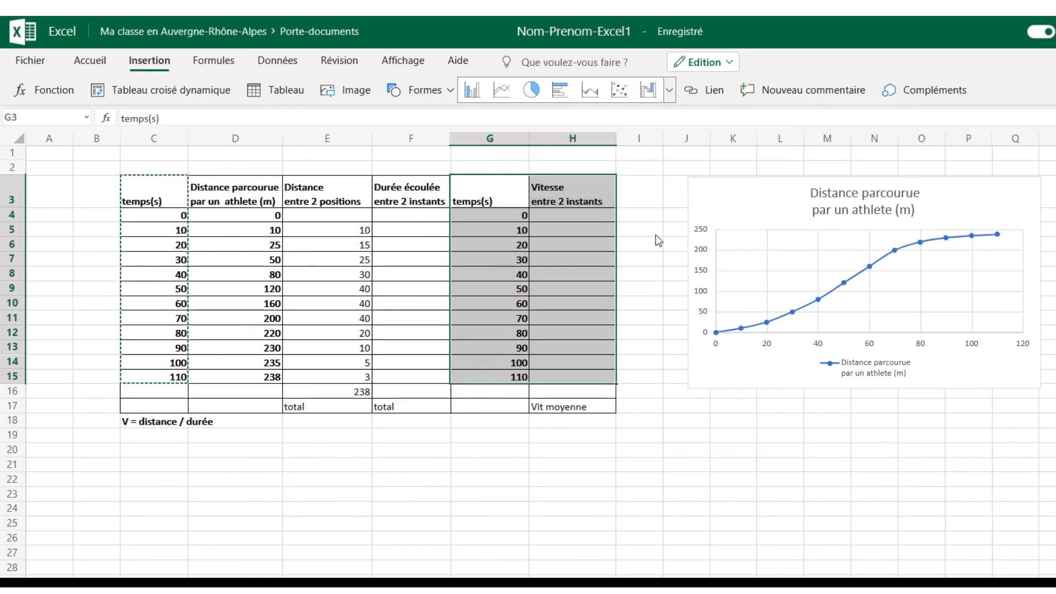
click(565, 392)
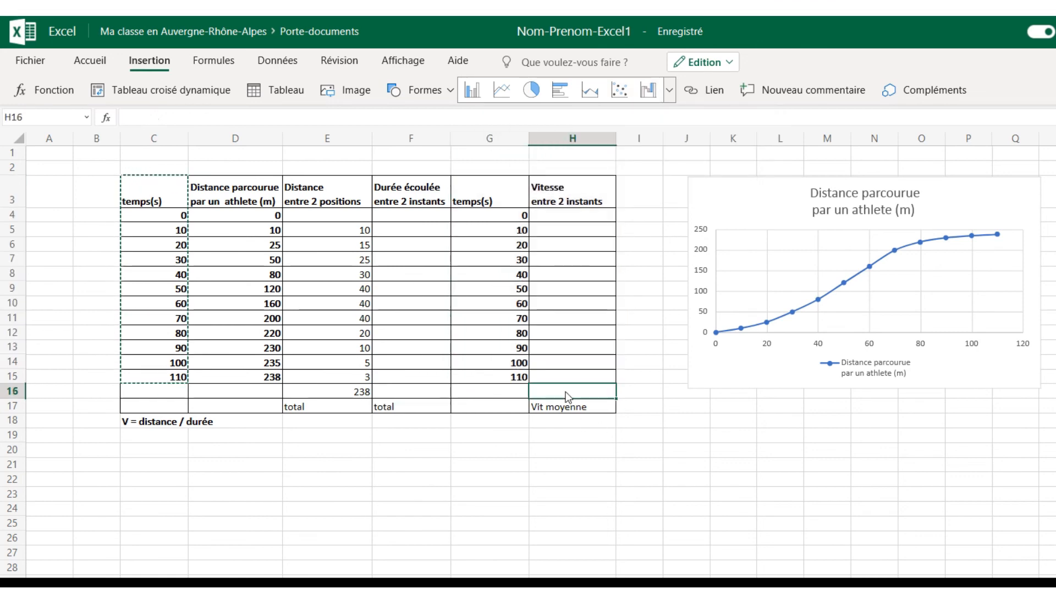